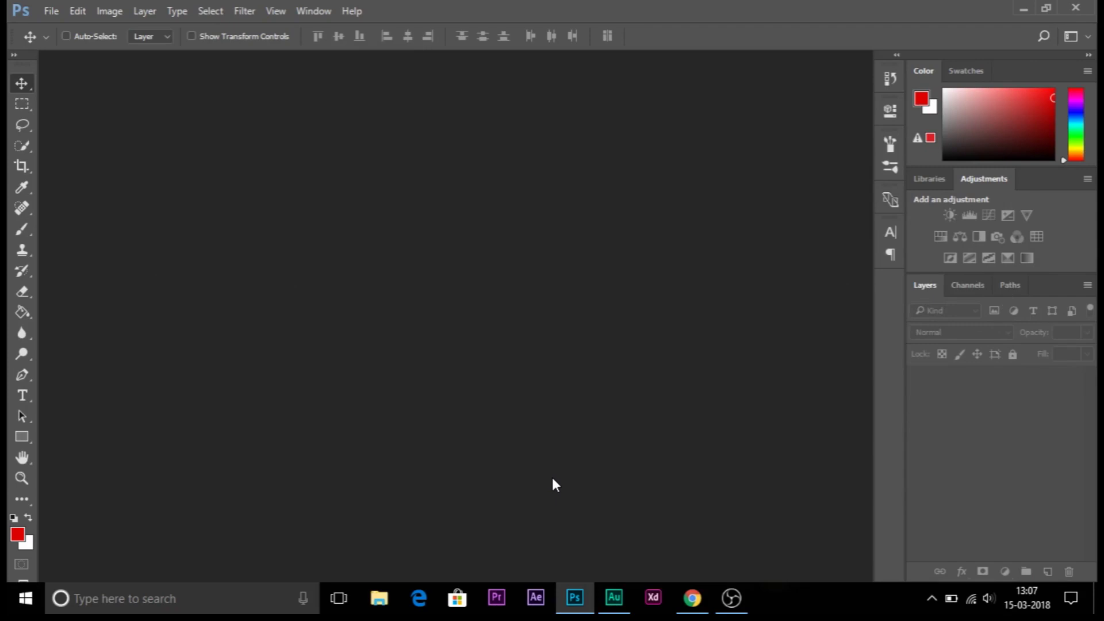
Create a new 3840 x 2160 pixel document at 72 pixels/inch in RGB with black background contents.
{"action": "left_click", "coordinate": [58, 7]}
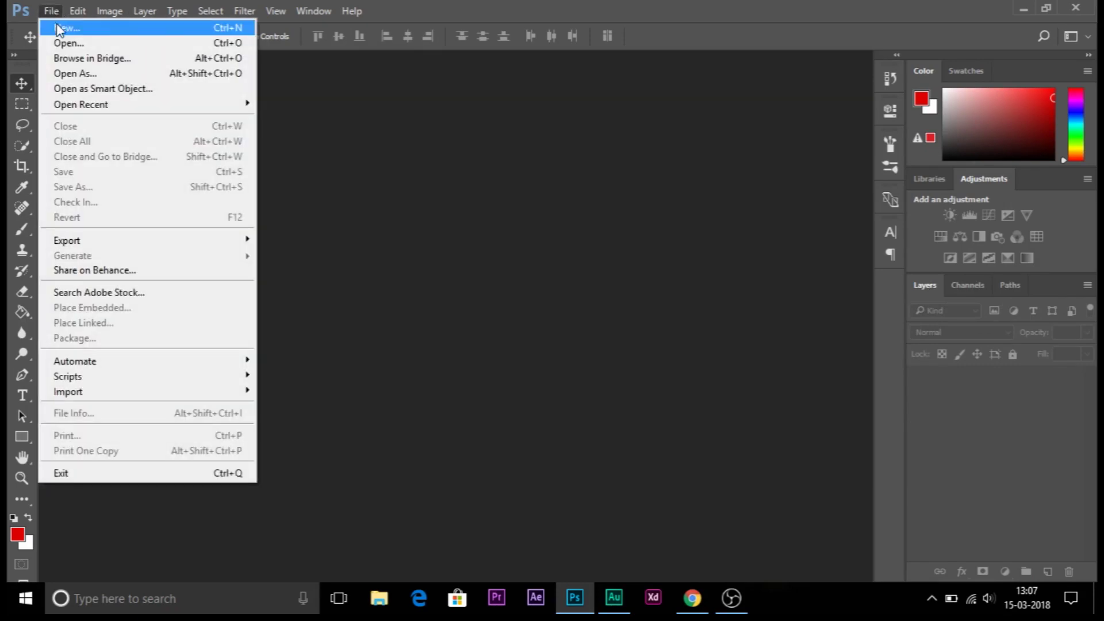
{"action": "left_click", "coordinate": [68, 24]}
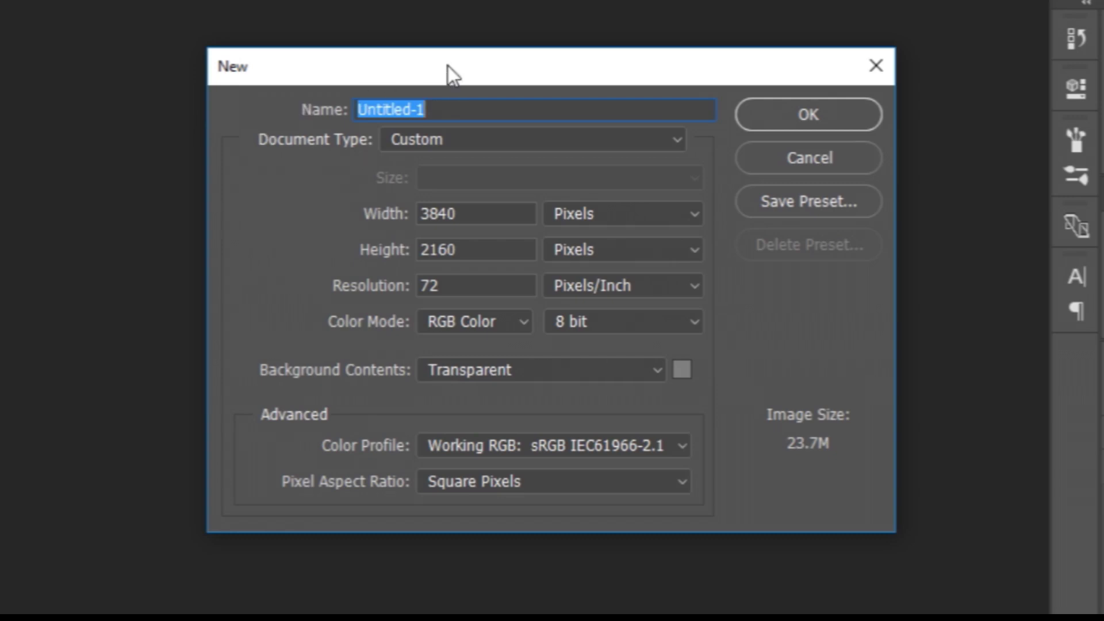
{"action": "left_click", "coordinate": [482, 205]}
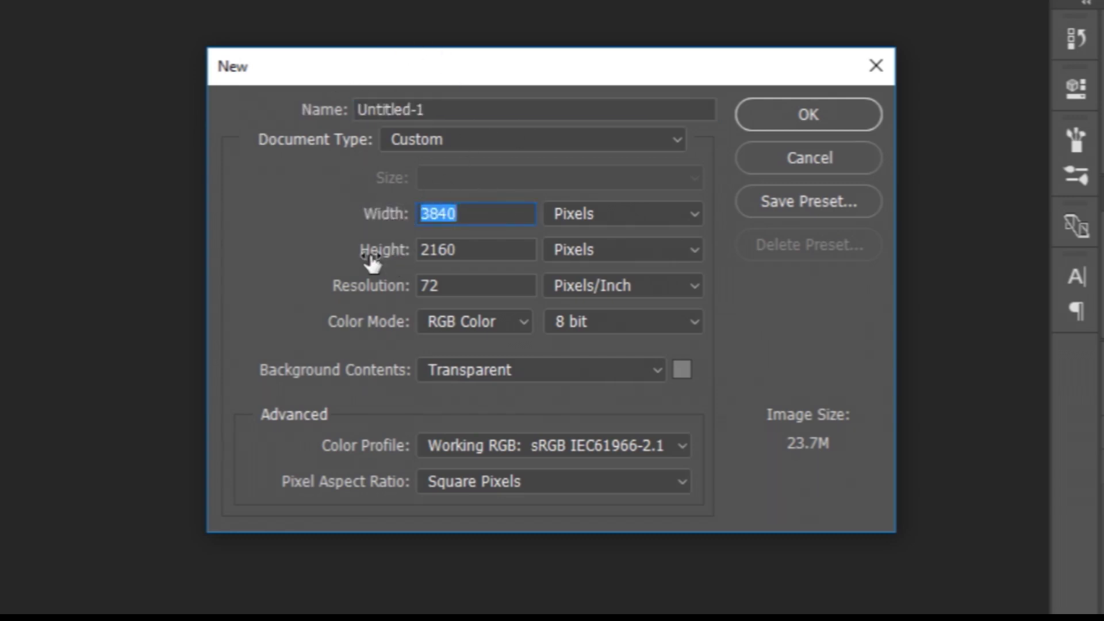
{"action": "left_click", "coordinate": [461, 291]}
{"action": "left_click", "coordinate": [464, 362]}
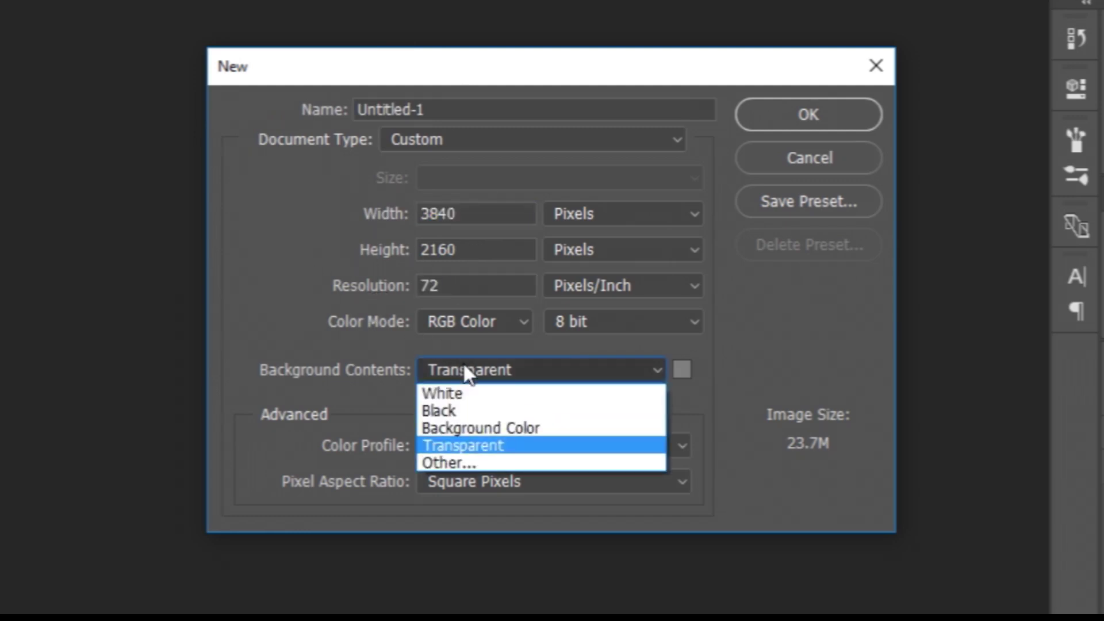
{"action": "left_click", "coordinate": [470, 407]}
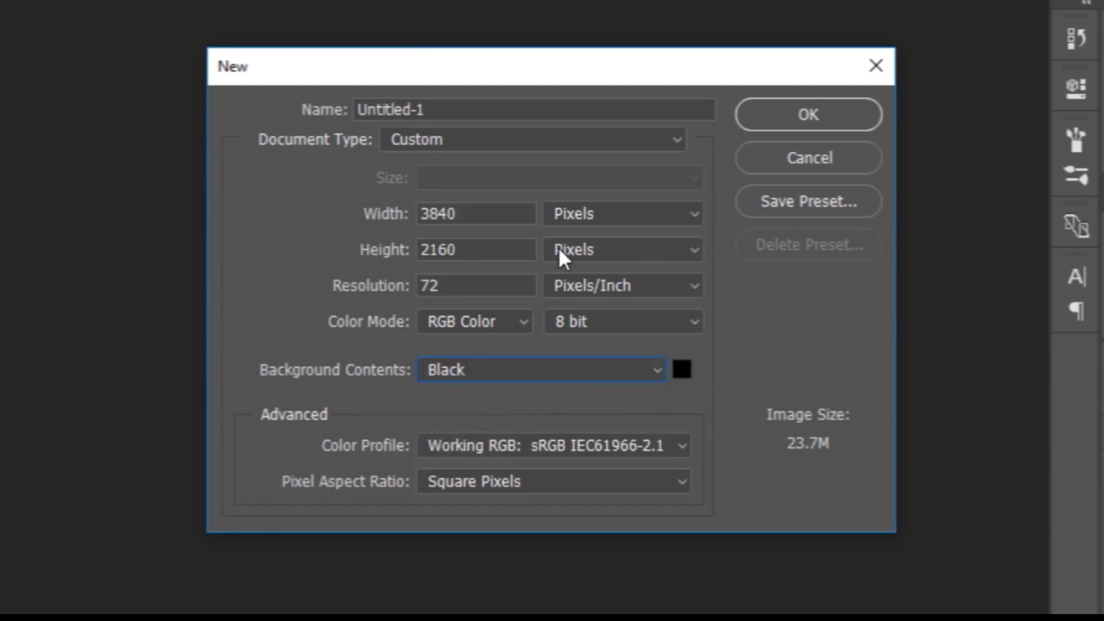
{"action": "left_click", "coordinate": [797, 112]}
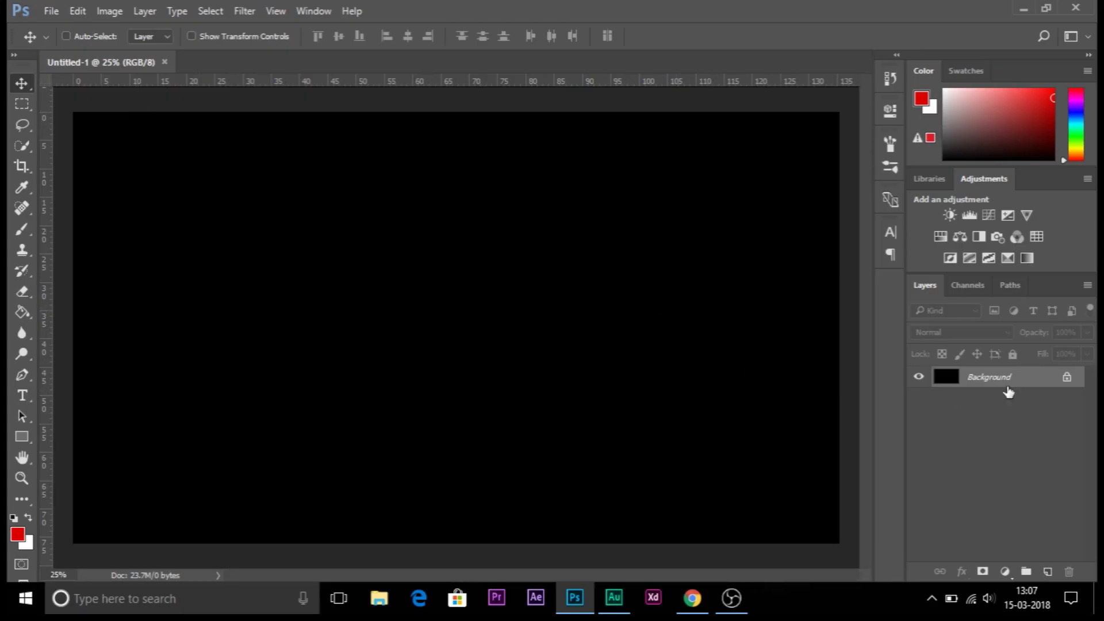
Unlock the background layer and add a new empty layer above it.
{"action": "left_click", "coordinate": [1067, 377]}
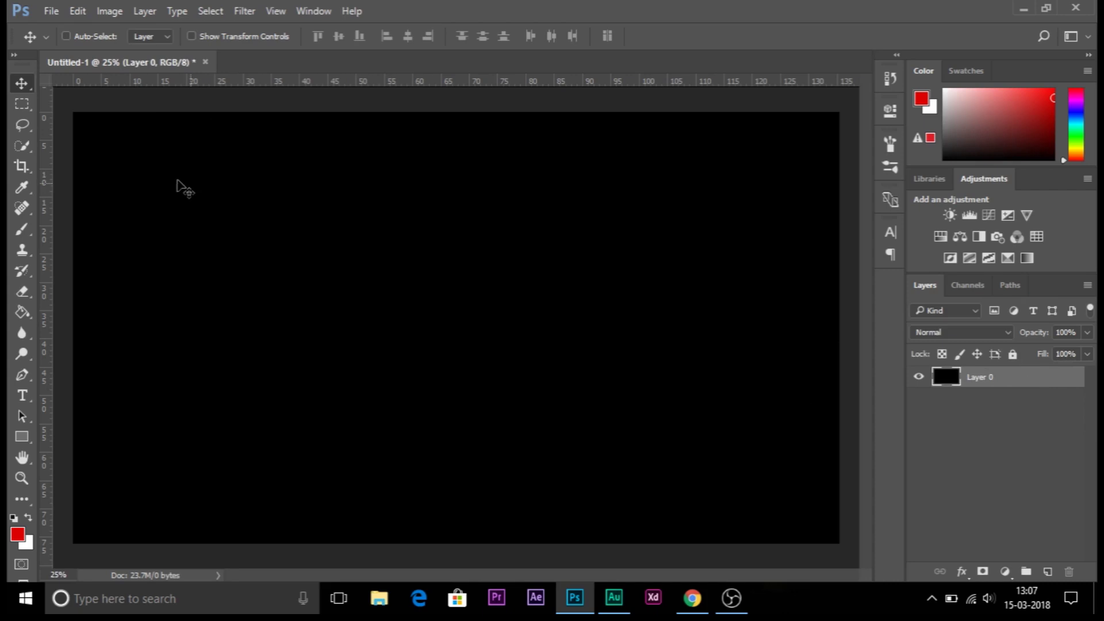
{"action": "left_click", "coordinate": [1047, 572]}
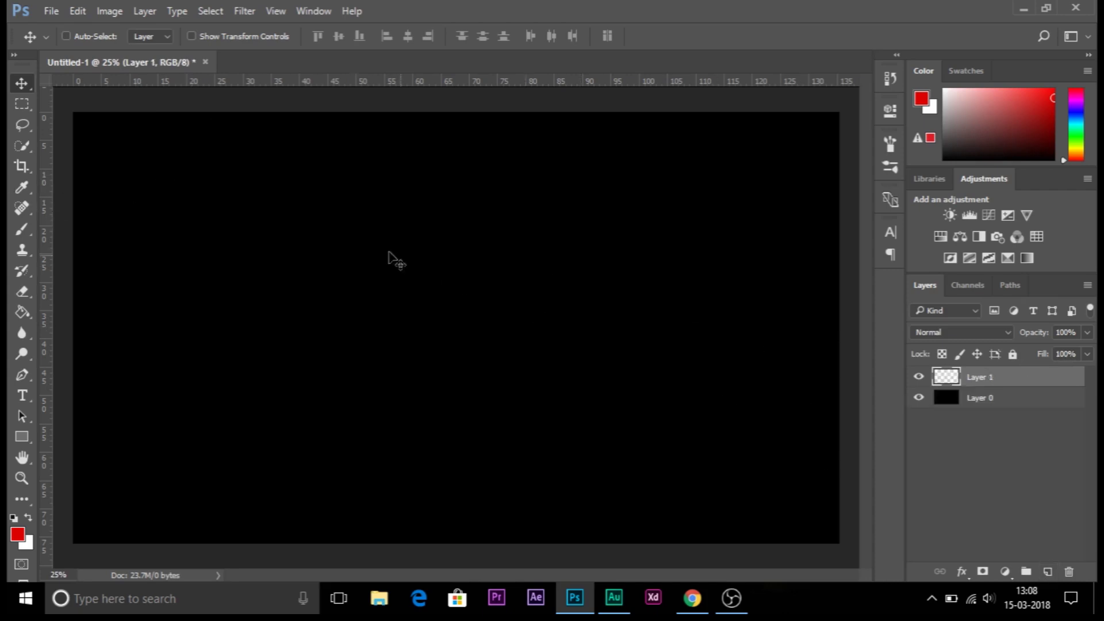
Set up the Brush tool with a size of 400 px and the Color Dodge mode.
{"action": "left_click", "coordinate": [19, 231]}
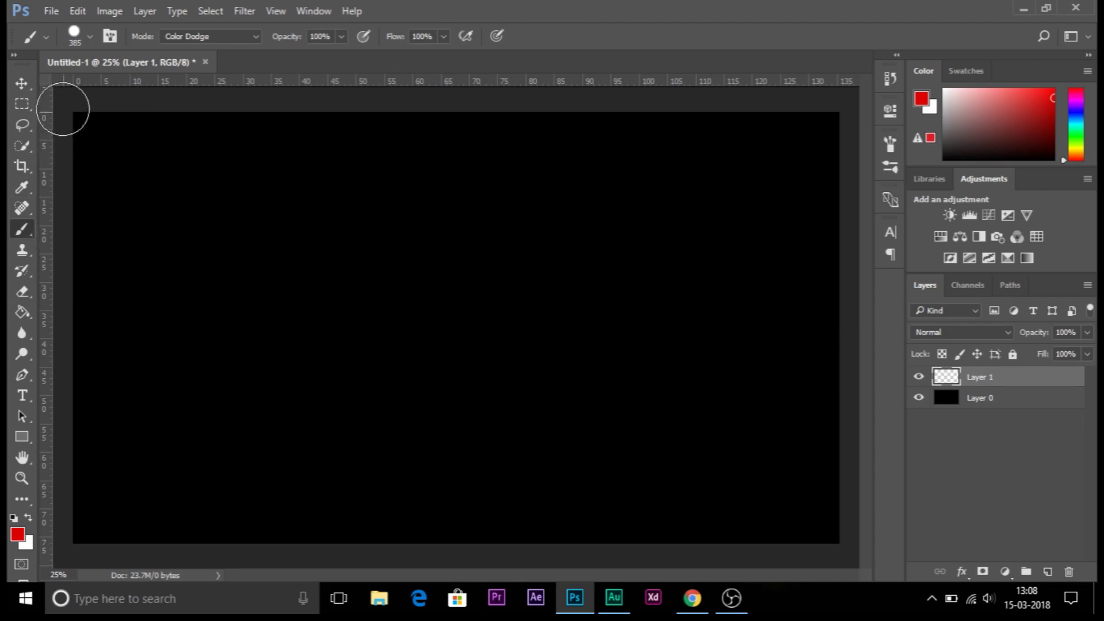
{"action": "left_click", "coordinate": [88, 37]}
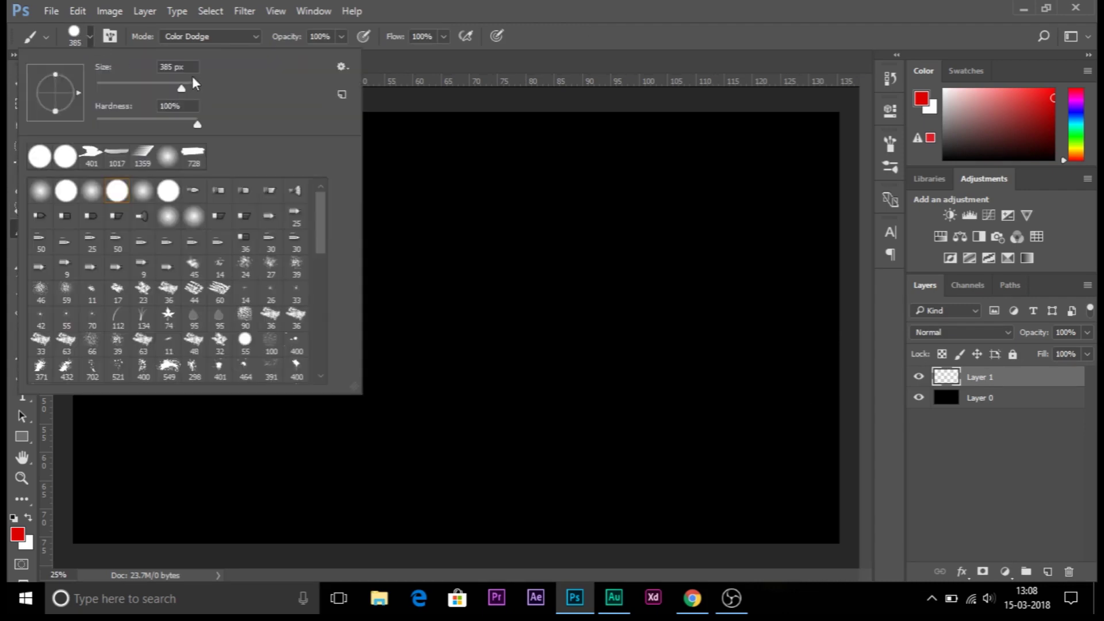
{"action": "type", "text": "400"}
{"action": "left_click", "coordinate": [447, 33]}
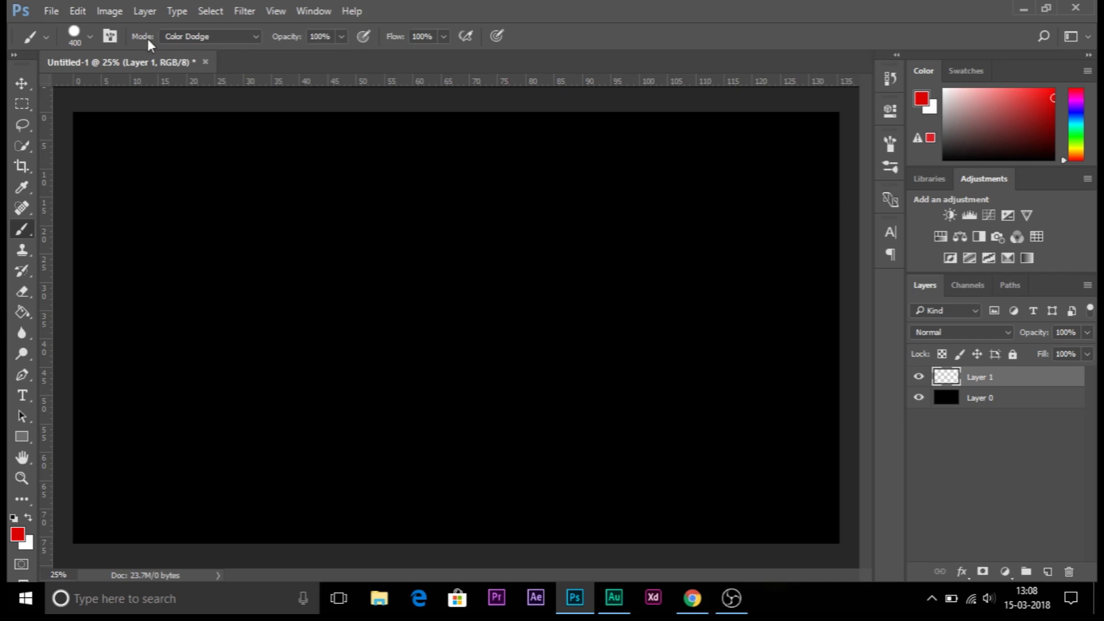
{"action": "left_click", "coordinate": [211, 37]}
{"action": "left_click", "coordinate": [219, 41]}
Review the brush's Shape Dynamics settings, including the size jitter and minimum diameter.
{"action": "left_click", "coordinate": [110, 36]}
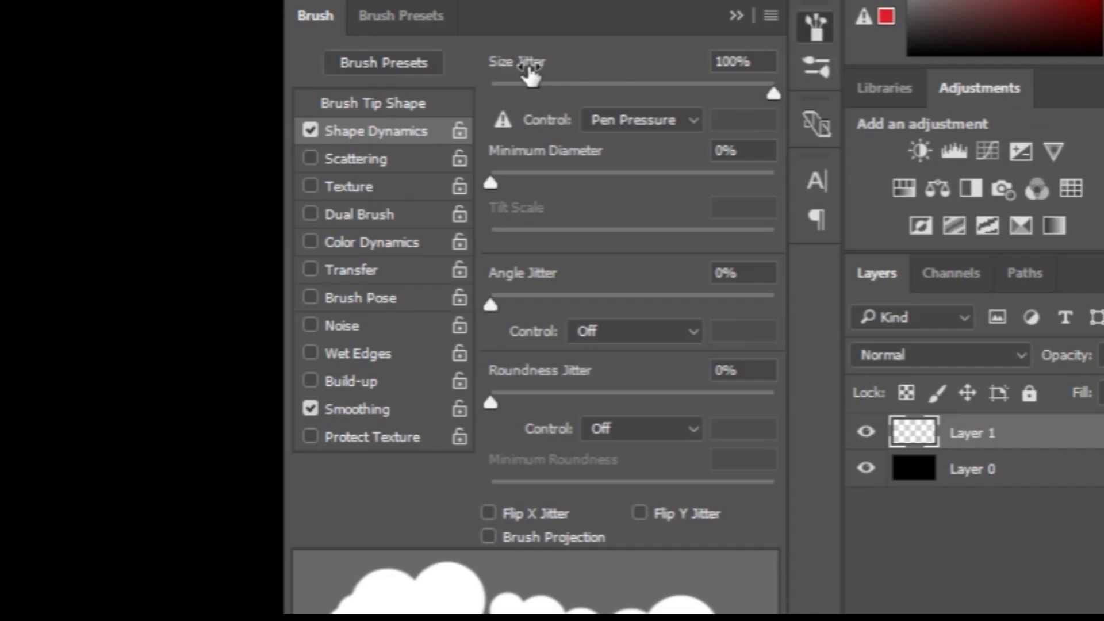
{"action": "left_click", "coordinate": [765, 169]}
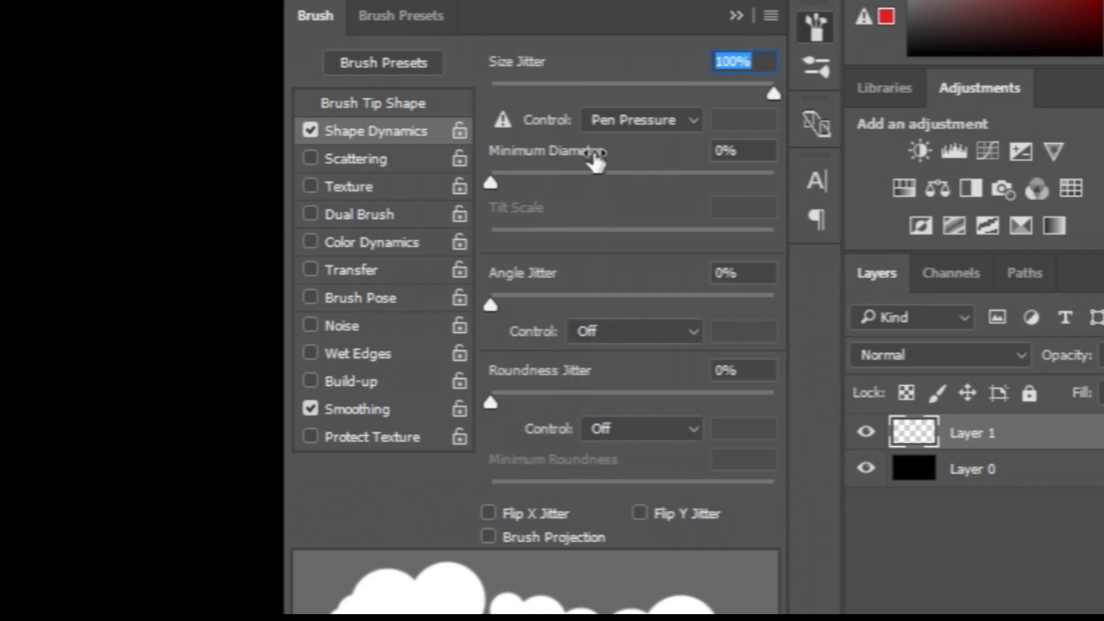
{"action": "left_click", "coordinate": [736, 16]}
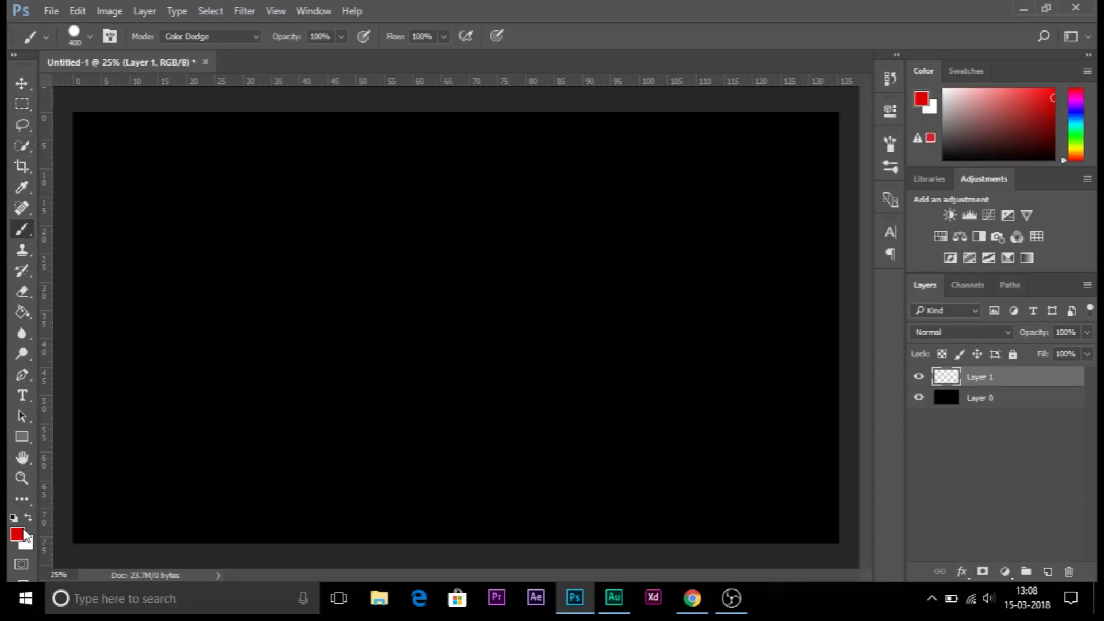
Paint overlapping cloud-like strokes in red #de0000 across the lower edge of the canvas on the empty layer.
{"action": "left_click", "coordinate": [17, 535]}
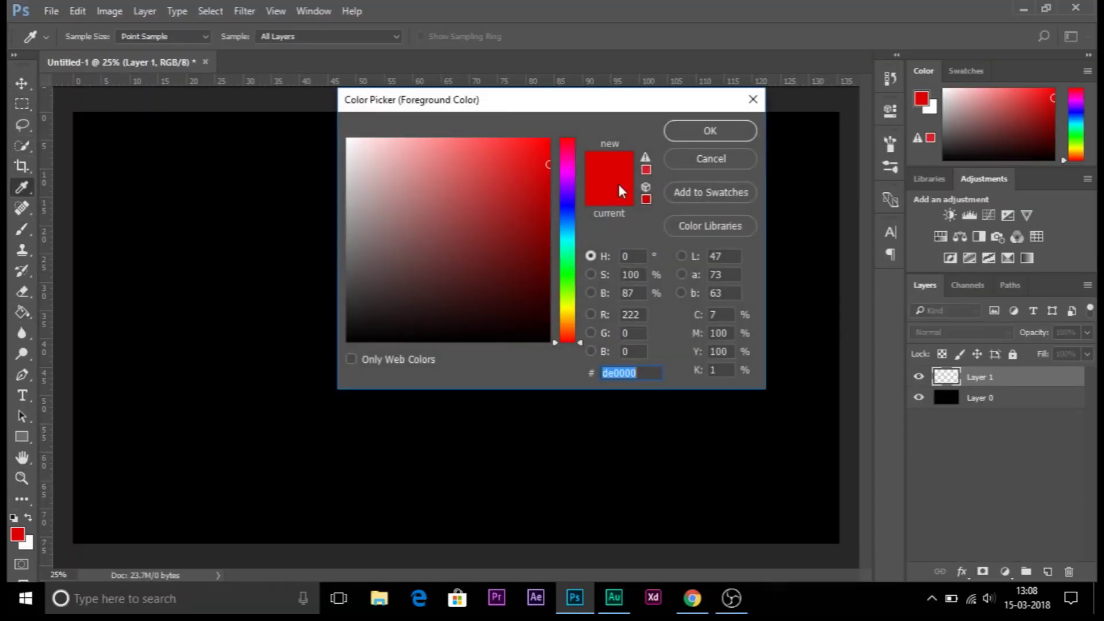
{"action": "left_click", "coordinate": [703, 131]}
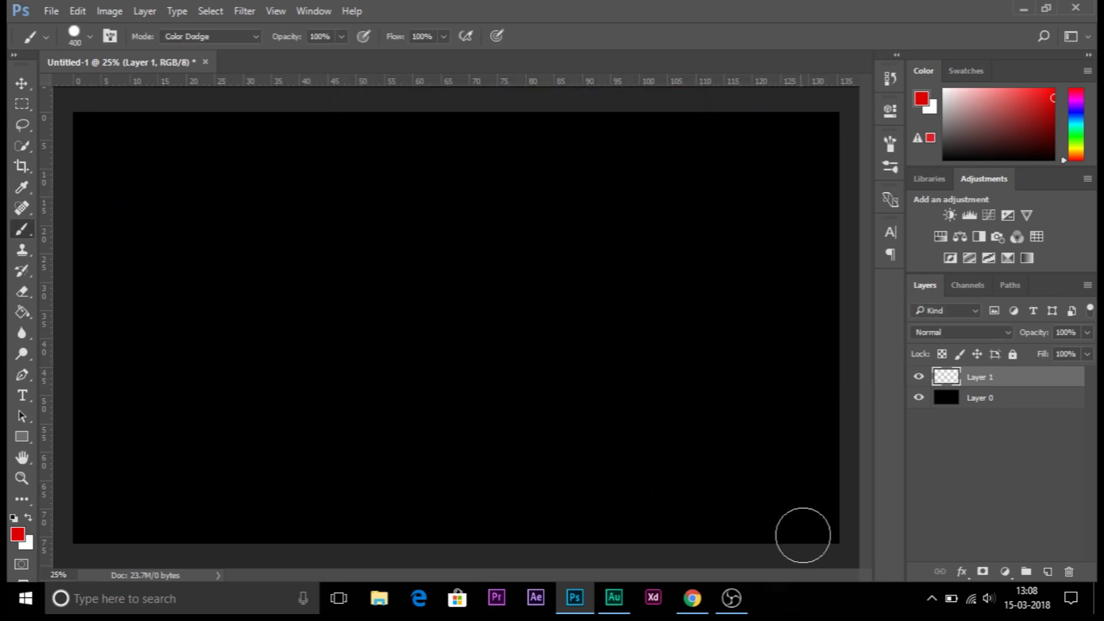
{"action": "left_click", "coordinate": [836, 537]}
{"action": "mouse_move", "coordinate": [811, 548]}
{"action": "left_mouse_down"}
{"action": "mouse_move", "coordinate": [515, 555]}
{"action": "mouse_move", "coordinate": [848, 526]}
{"action": "mouse_move", "coordinate": [332, 539]}
{"action": "mouse_move", "coordinate": [844, 501]}
{"action": "mouse_move", "coordinate": [338, 533]}
{"action": "mouse_move", "coordinate": [659, 511]}
{"action": "mouse_move", "coordinate": [385, 506]}
{"action": "left_mouse_up"}
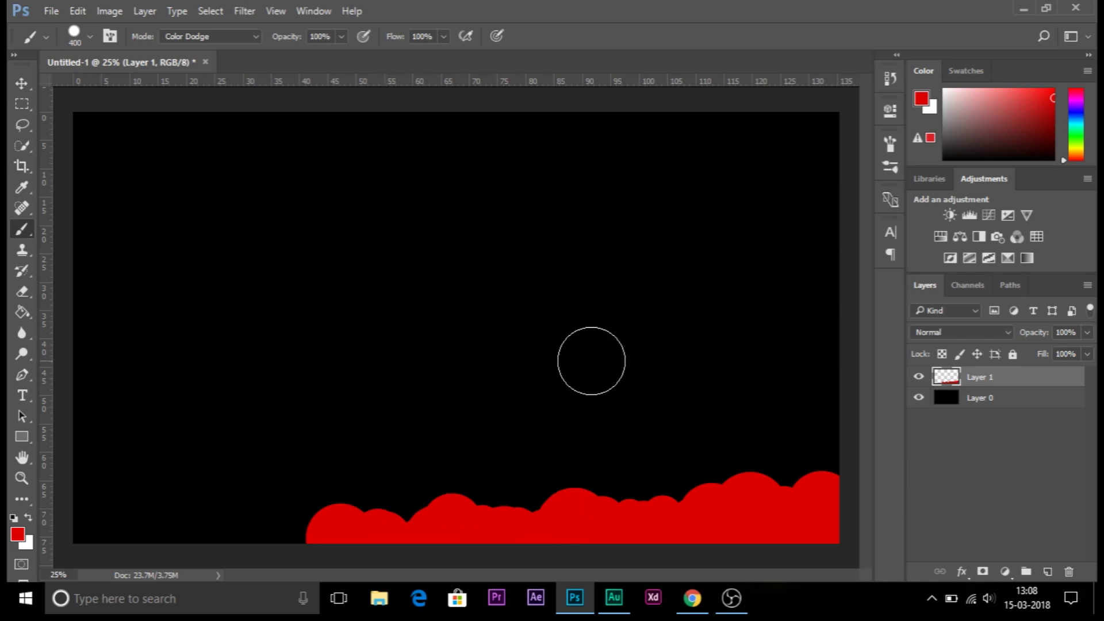
{"action": "mouse_move", "coordinate": [306, 509]}
{"action": "left_mouse_down"}
{"action": "mouse_move", "coordinate": [57, 547]}
{"action": "mouse_move", "coordinate": [349, 546]}
{"action": "mouse_move", "coordinate": [266, 543]}
{"action": "mouse_move", "coordinate": [476, 509]}
{"action": "mouse_move", "coordinate": [733, 489]}
{"action": "mouse_move", "coordinate": [836, 465]}
{"action": "mouse_move", "coordinate": [381, 523]}
{"action": "left_mouse_up"}
{"action": "mouse_move", "coordinate": [632, 517]}
{"action": "left_mouse_down"}
{"action": "mouse_move", "coordinate": [775, 505]}
{"action": "mouse_move", "coordinate": [845, 458]}
{"action": "mouse_move", "coordinate": [463, 505]}
{"action": "mouse_move", "coordinate": [108, 523]}
{"action": "mouse_move", "coordinate": [828, 440]}
{"action": "mouse_move", "coordinate": [504, 488]}
{"action": "mouse_move", "coordinate": [774, 441]}
{"action": "mouse_move", "coordinate": [35, 503]}
{"action": "left_mouse_up"}
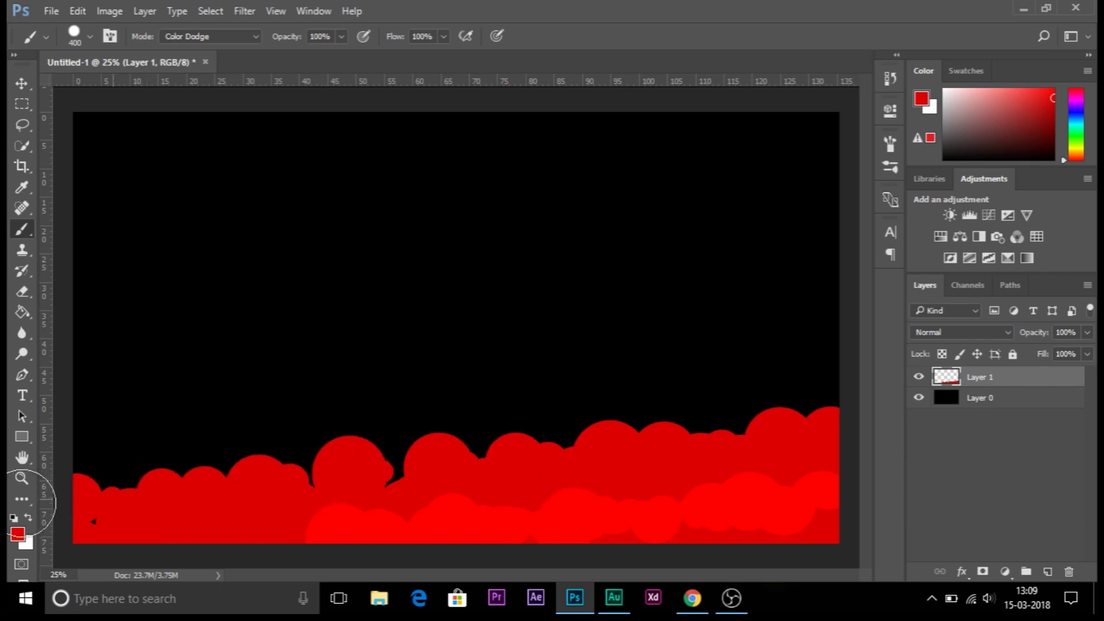
Apply a Motion Blur to the red strokes with an angle of 0° and a distance of 1206 pixels.
{"action": "left_click", "coordinate": [248, 9]}
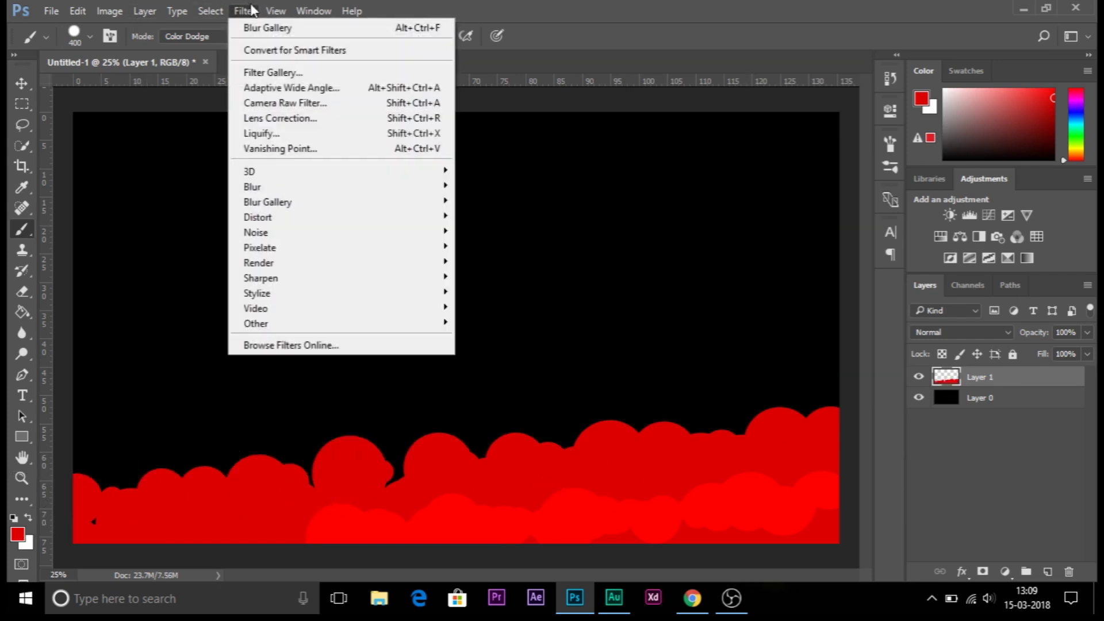
{"action": "mouse_move", "coordinate": [416, 188]}
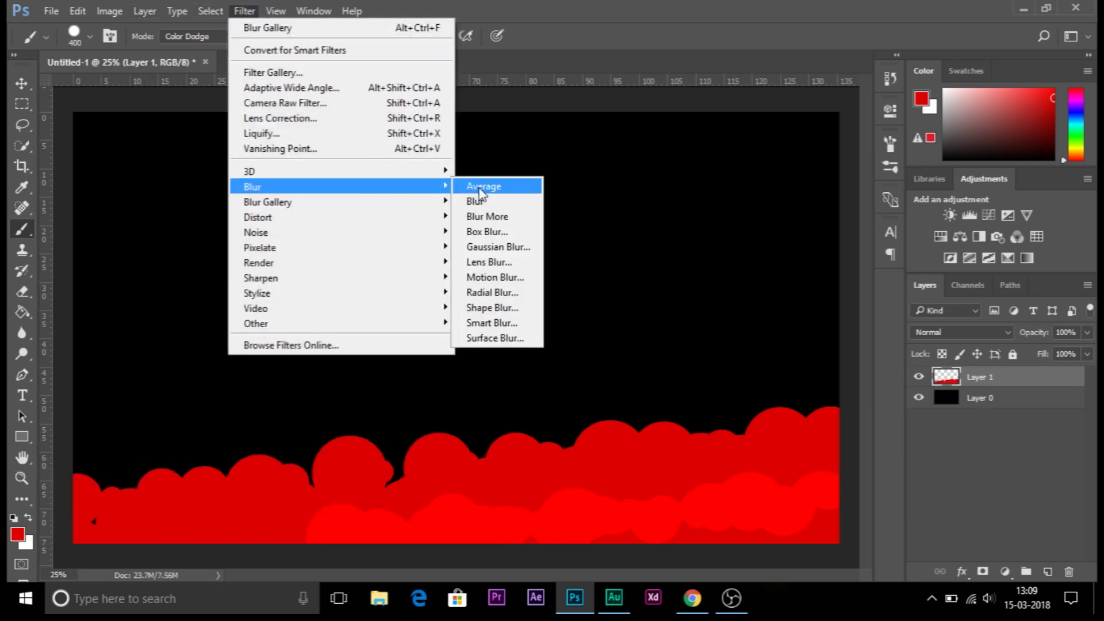
{"action": "left_click", "coordinate": [495, 277]}
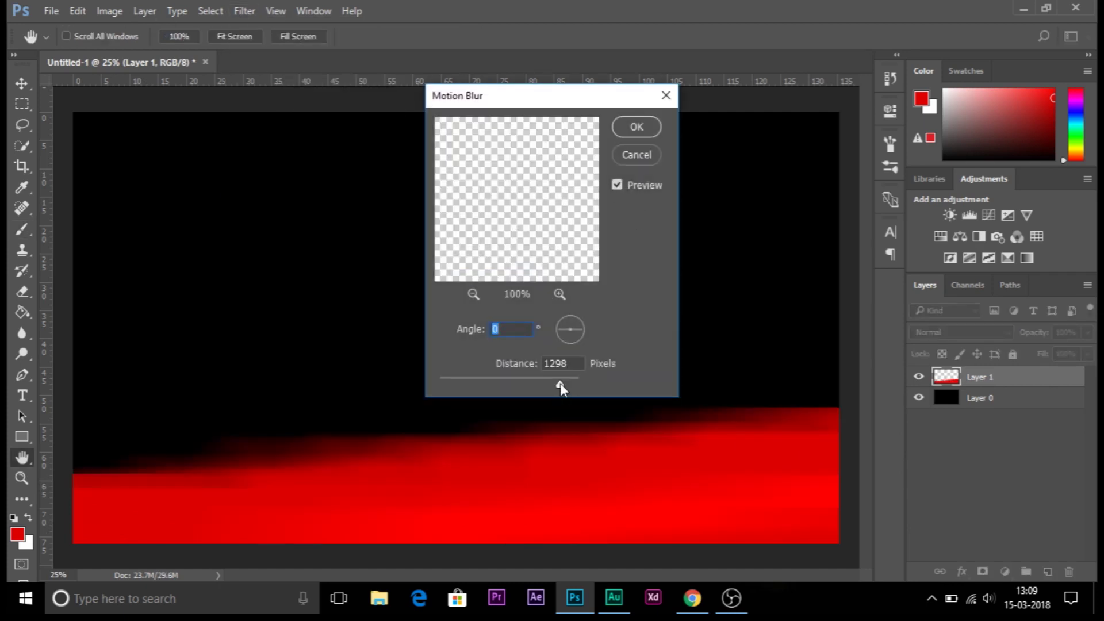
{"action": "key", "text": "Tab"}
{"action": "left_click", "coordinate": [648, 131]}
{"action": "key", "text": "b"}
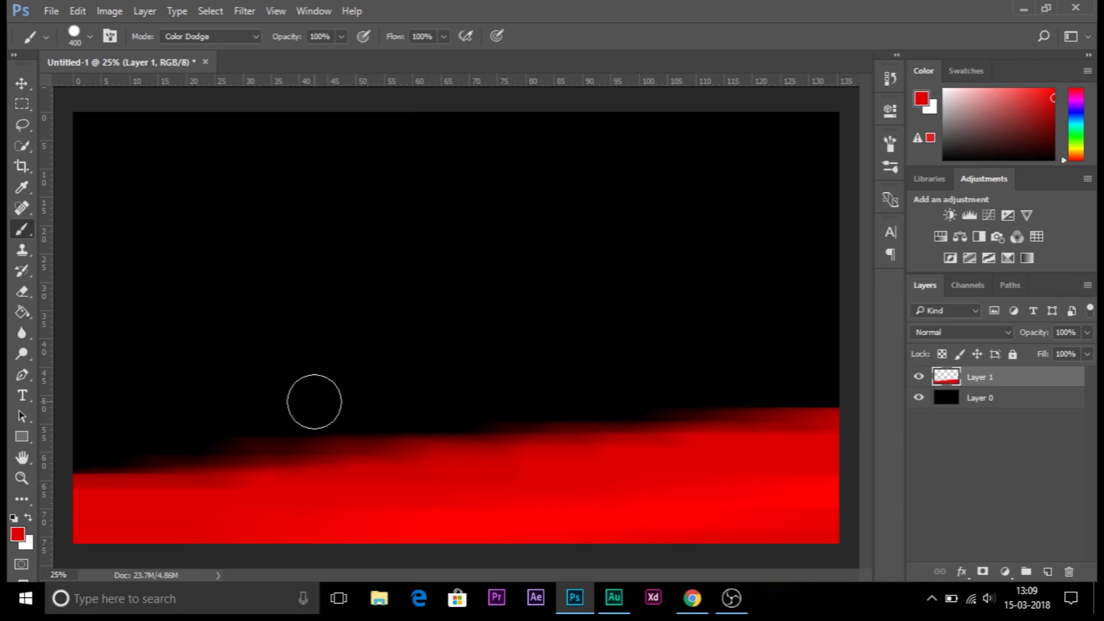
Add a new layer and paint a band of orange #ff932a brush strokes across the upper edge of the canvas.
{"action": "left_click", "coordinate": [1046, 572]}
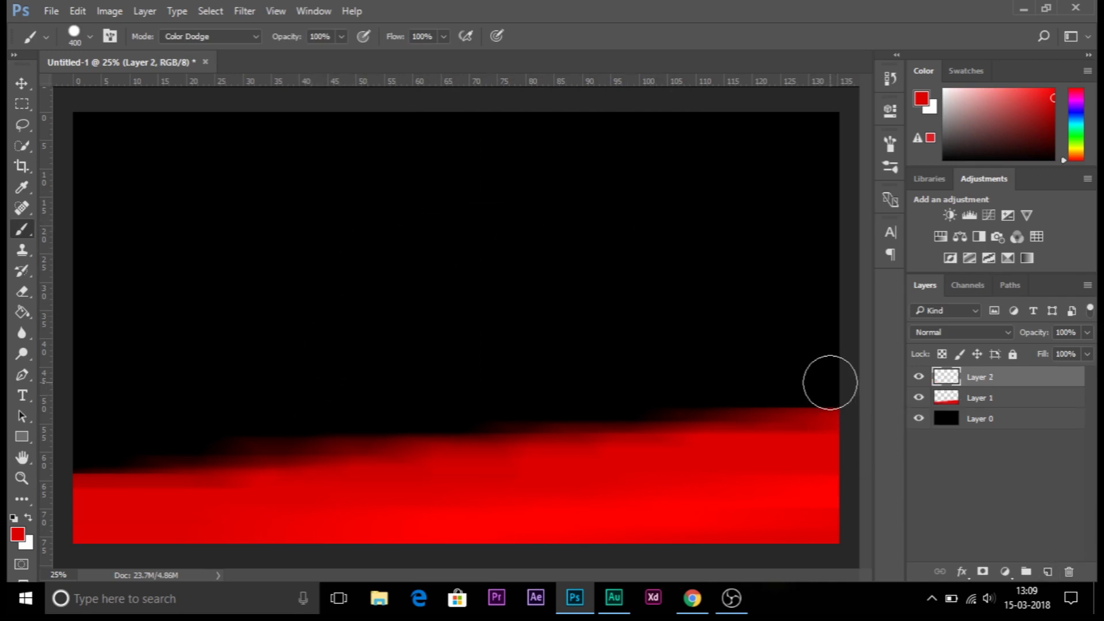
{"action": "left_click", "coordinate": [18, 536]}
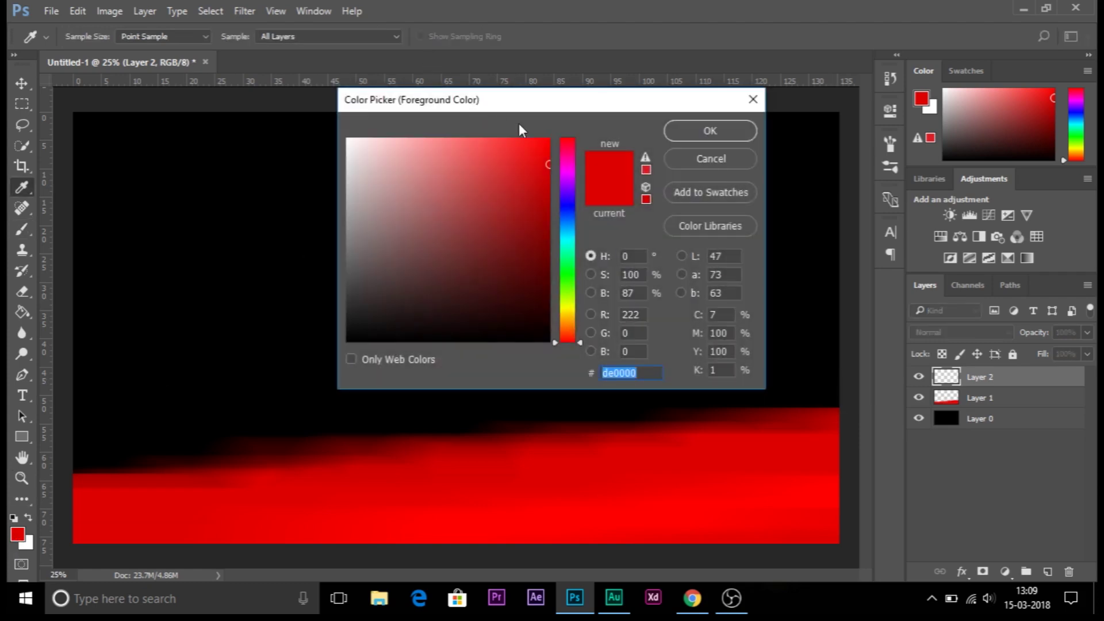
{"action": "left_click_drag", "start_coordinate": [581, 256], "coordinate": [567, 323]}
{"action": "mouse_move", "coordinate": [543, 144]}
{"action": "left_mouse_down"}
{"action": "mouse_move", "coordinate": [561, 130]}
{"action": "mouse_move", "coordinate": [517, 102]}
{"action": "left_mouse_up"}
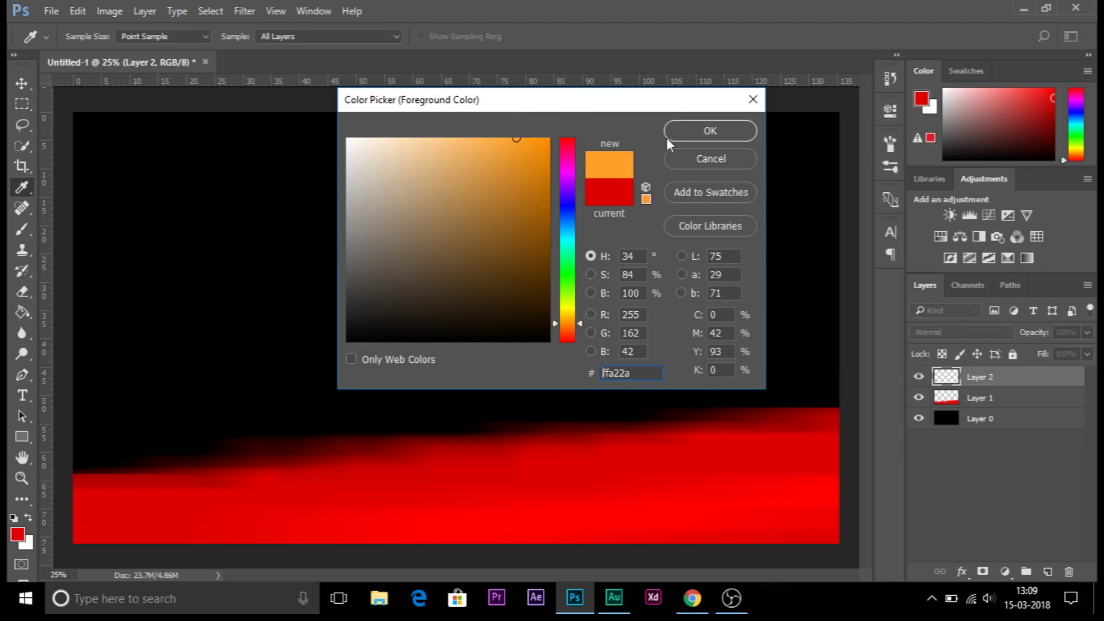
{"action": "left_click", "coordinate": [577, 322]}
{"action": "left_click_drag", "start_coordinate": [577, 313], "coordinate": [574, 325]}
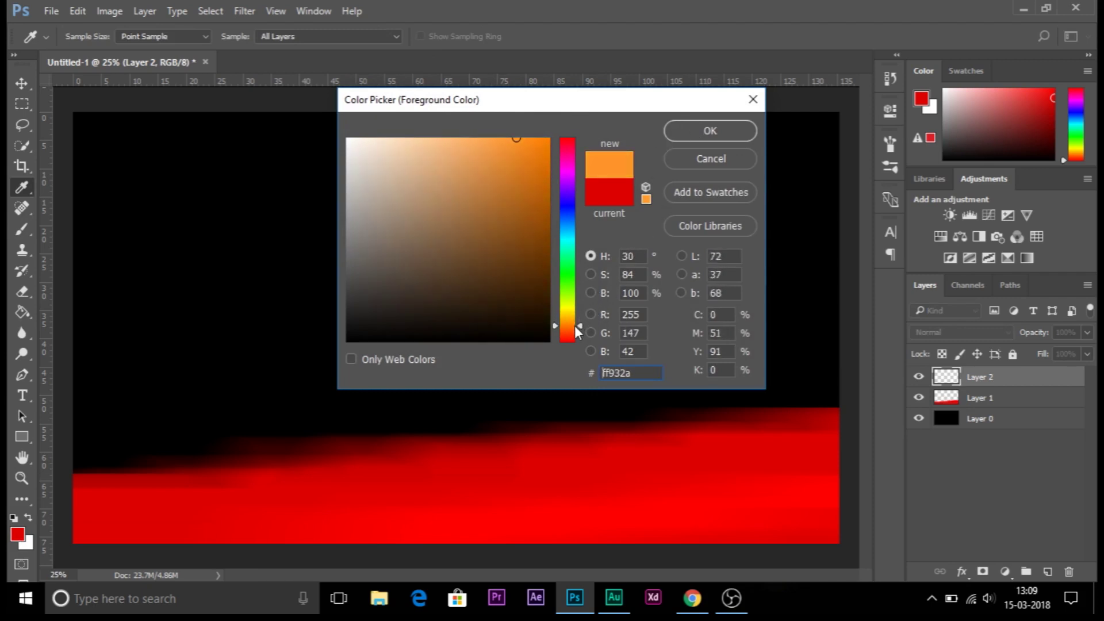
{"action": "left_click", "coordinate": [707, 135]}
{"action": "key", "text": "b"}
{"action": "mouse_move", "coordinate": [506, 105]}
{"action": "left_mouse_down"}
{"action": "mouse_move", "coordinate": [833, 111]}
{"action": "mouse_move", "coordinate": [95, 89]}
{"action": "mouse_move", "coordinate": [828, 118]}
{"action": "mouse_move", "coordinate": [604, 126]}
{"action": "mouse_move", "coordinate": [816, 158]}
{"action": "mouse_move", "coordinate": [704, 164]}
{"action": "left_mouse_up"}
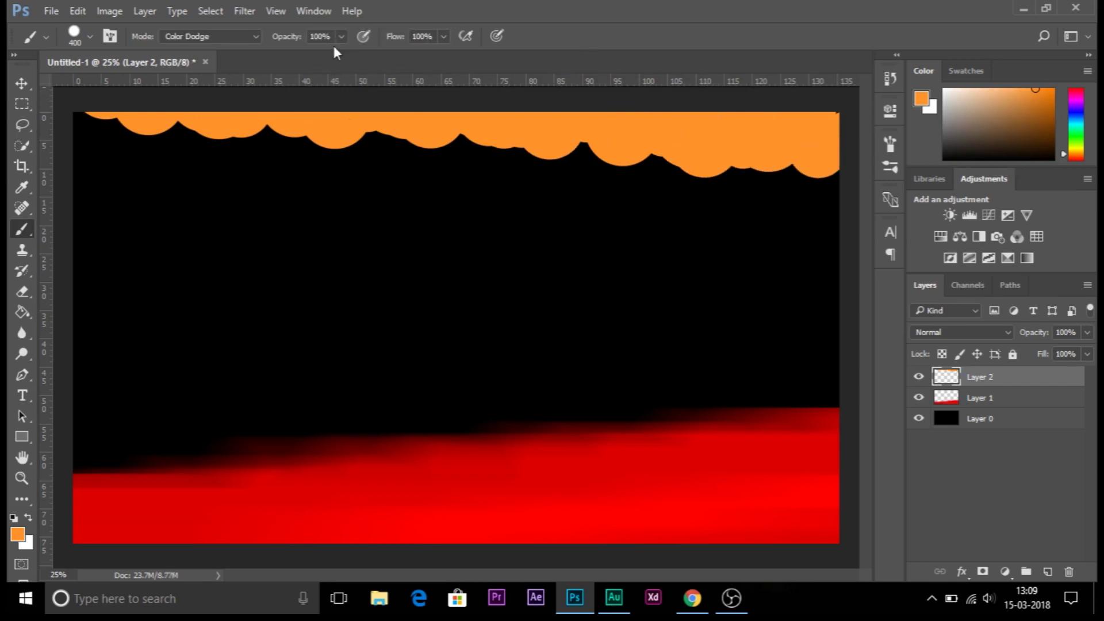
Apply a Motion Blur to the orange strokes with an angle of 0° and a distance of 1206 pixels.
{"action": "left_click", "coordinate": [248, 11]}
{"action": "mouse_move", "coordinate": [292, 188]}
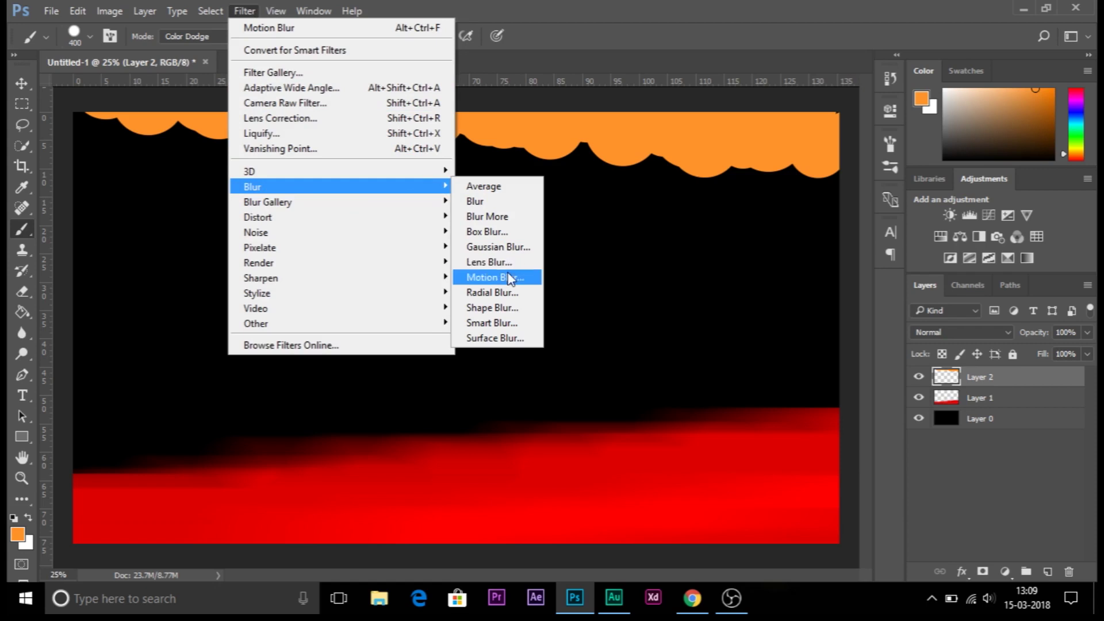
{"action": "left_click", "coordinate": [488, 279]}
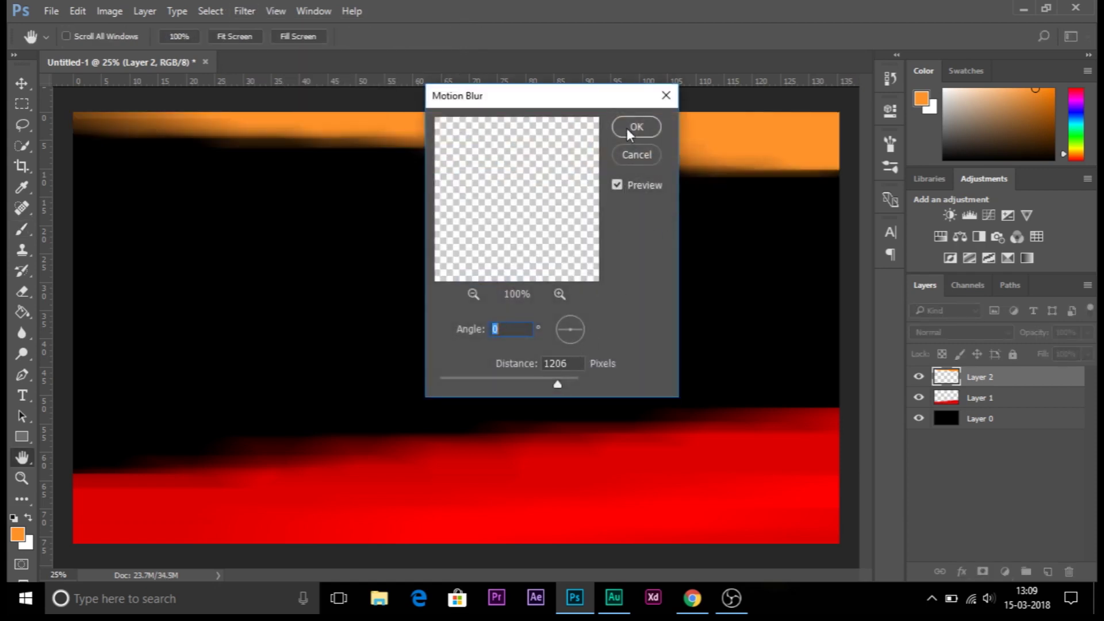
{"action": "left_click", "coordinate": [636, 127]}
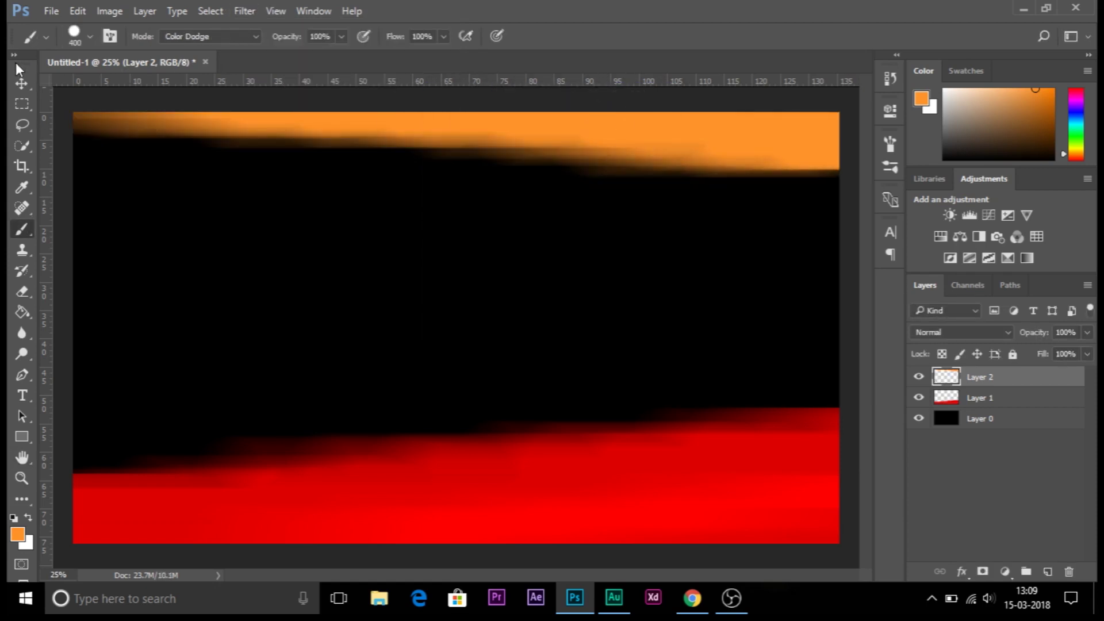
Open the photo of the man sitting on a boat from the Downloads folder as a separate document.
{"action": "left_click", "coordinate": [18, 87]}
{"action": "left_click", "coordinate": [51, 11]}
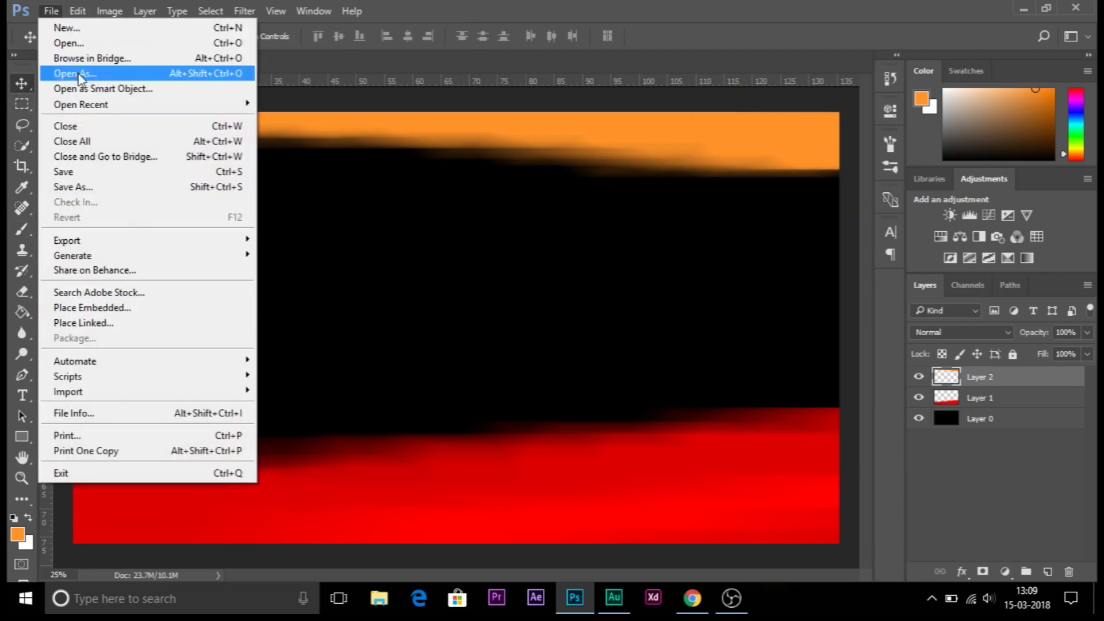
{"action": "left_click", "coordinate": [68, 43]}
{"action": "scroll", "coordinate": [599, 230], "scroll_direction": "down", "scroll_amount": 15}
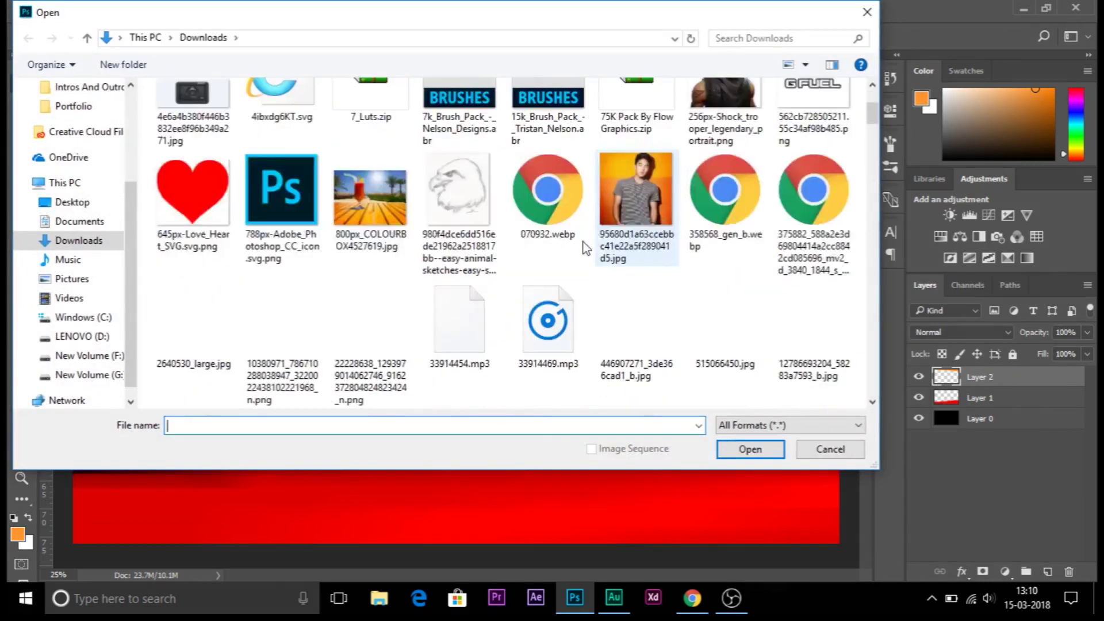
{"action": "scroll", "coordinate": [526, 275], "scroll_direction": "down", "scroll_amount": 10}
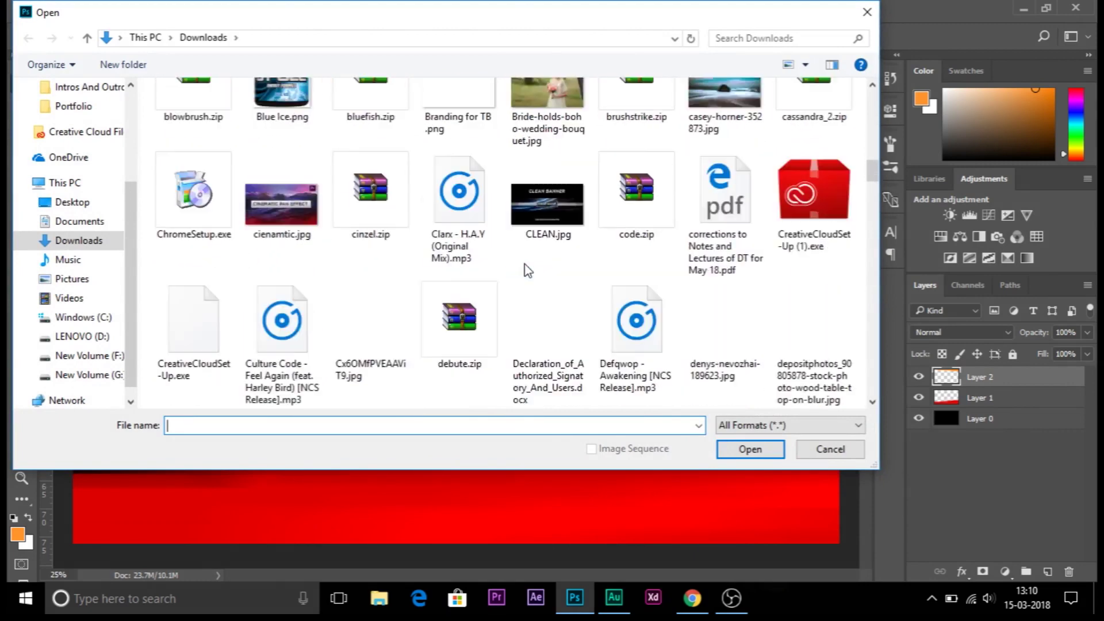
{"action": "scroll", "coordinate": [530, 297], "scroll_direction": "down", "scroll_amount": 5}
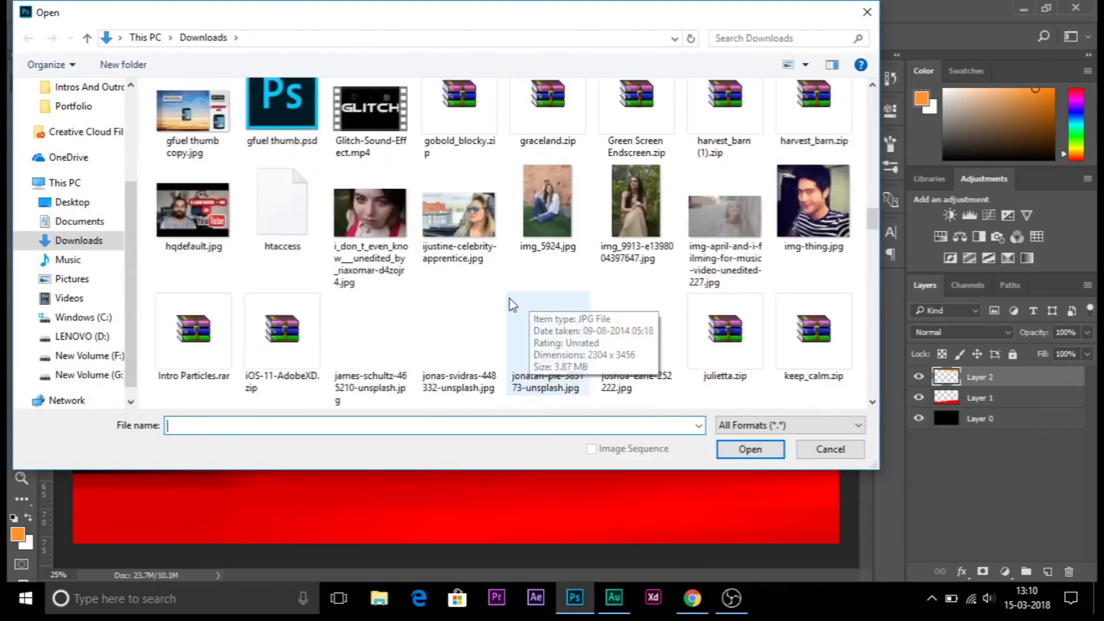
{"action": "scroll", "coordinate": [494, 303], "scroll_direction": "down", "scroll_amount": 5}
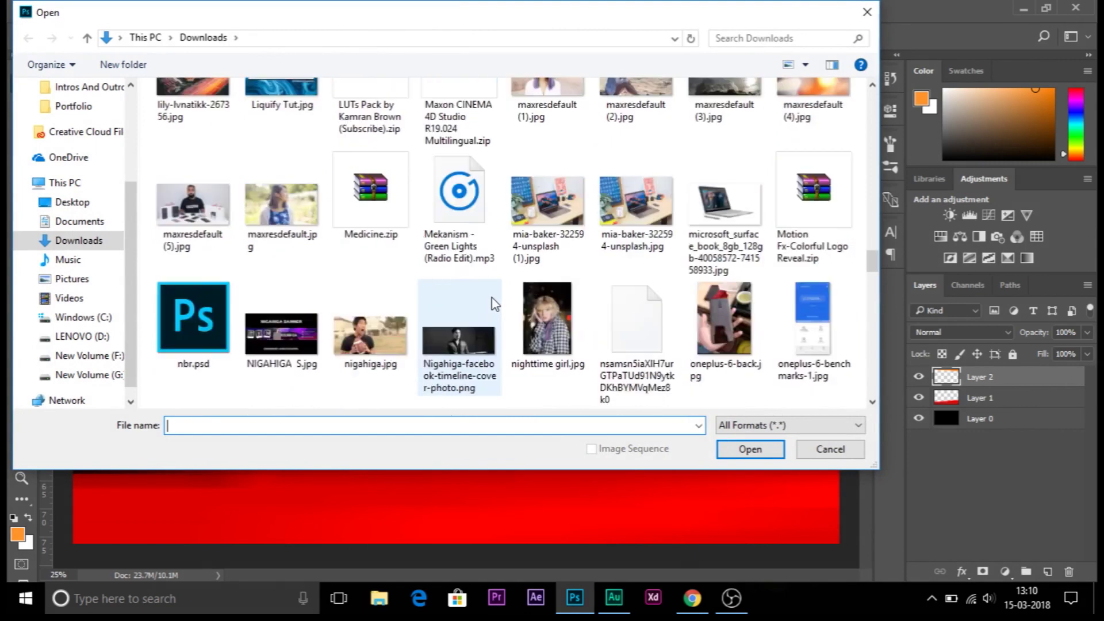
{"action": "scroll", "coordinate": [590, 227], "scroll_direction": "down", "scroll_amount": 7}
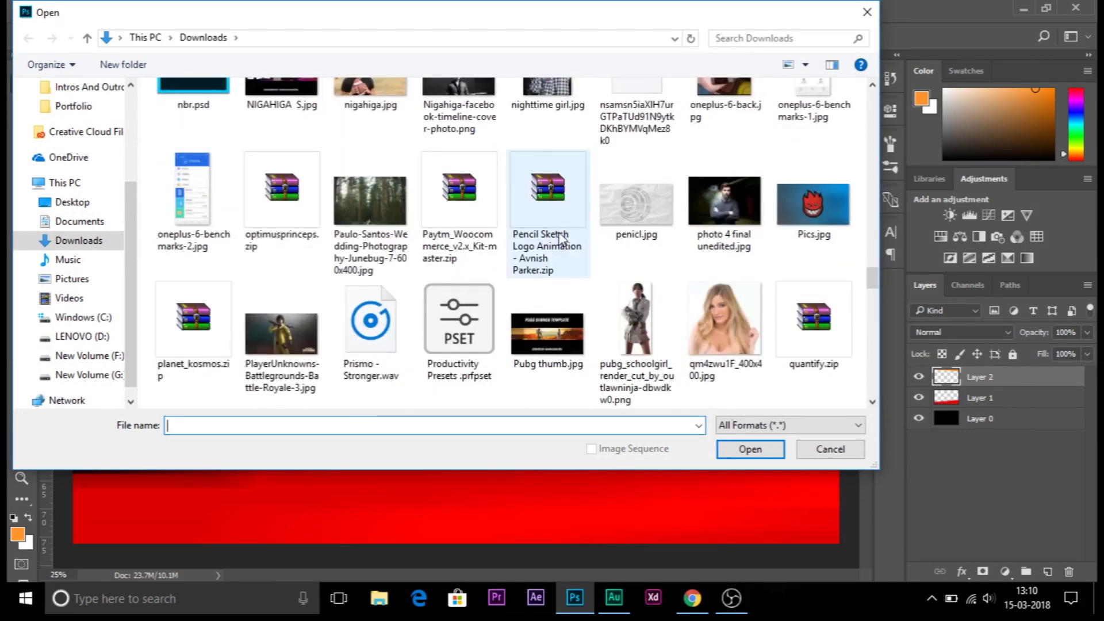
{"action": "double_click", "coordinate": [635, 212]}
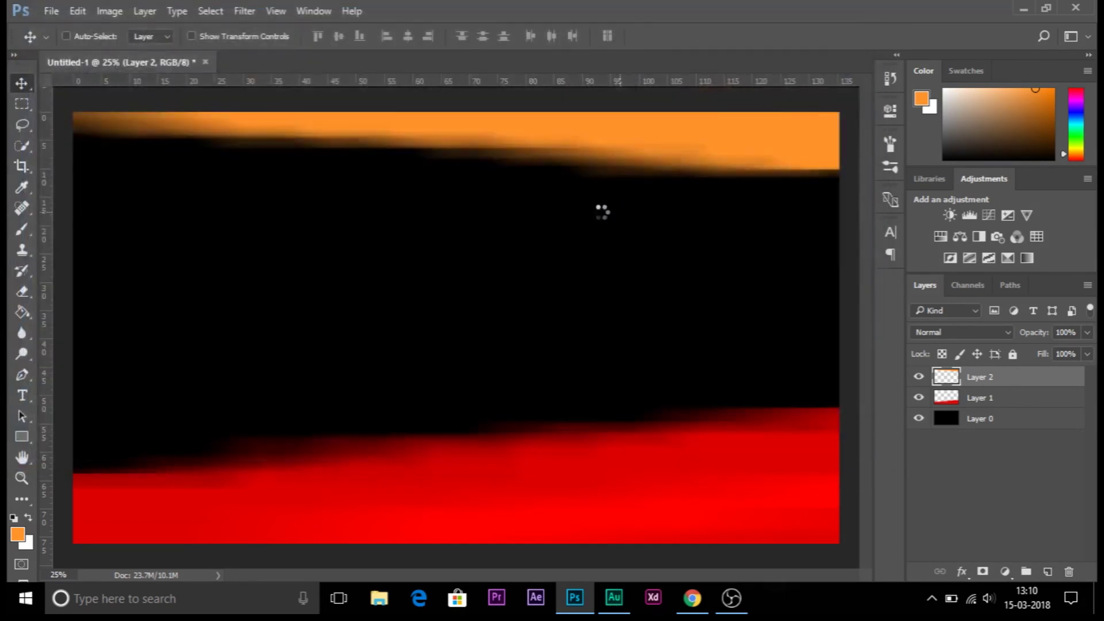
Merge the three layers of Untitled-1 into one and copy the merged layer into the boat photo document.
{"action": "key", "text": "ctrl+Tab"}
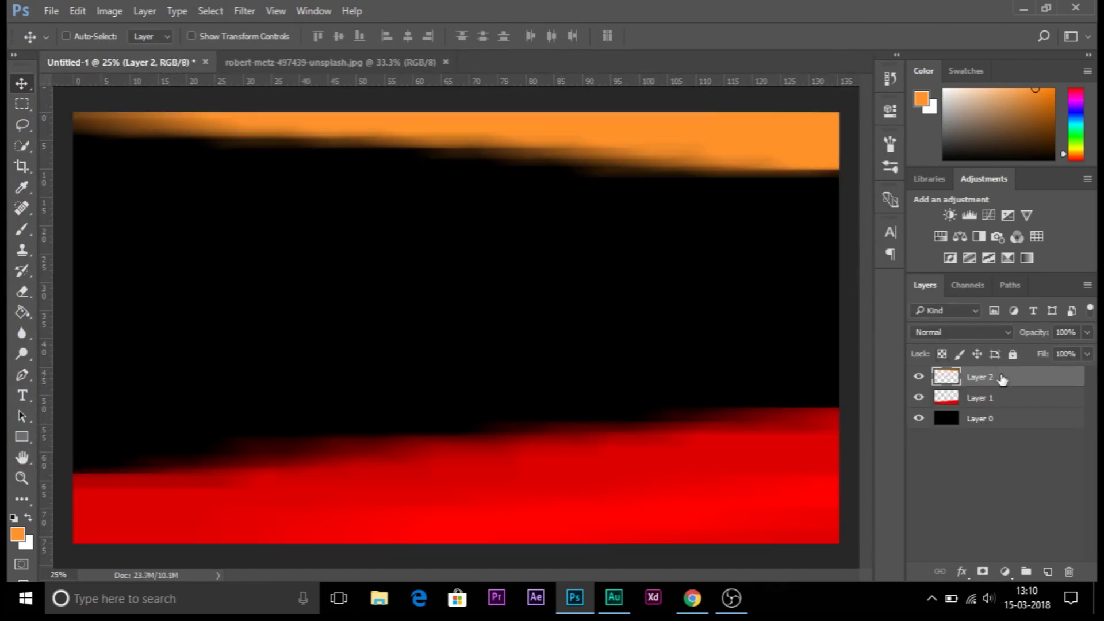
{"action": "right_click", "coordinate": [1022, 389]}
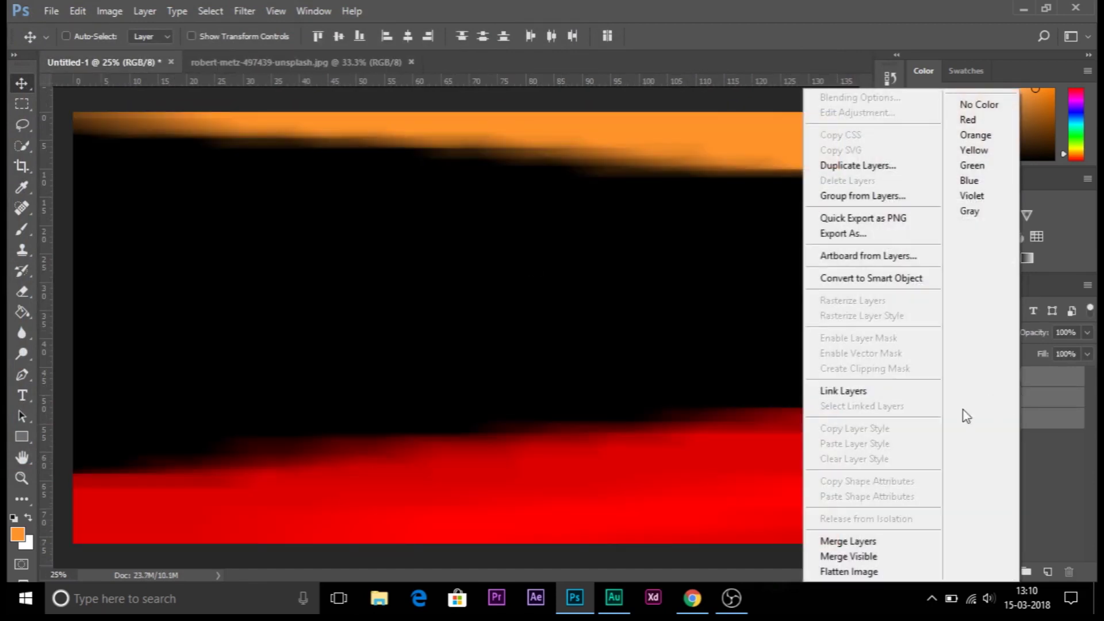
{"action": "left_click", "coordinate": [848, 545]}
{"action": "left_click_drag", "start_coordinate": [539, 374], "coordinate": [371, 128]}
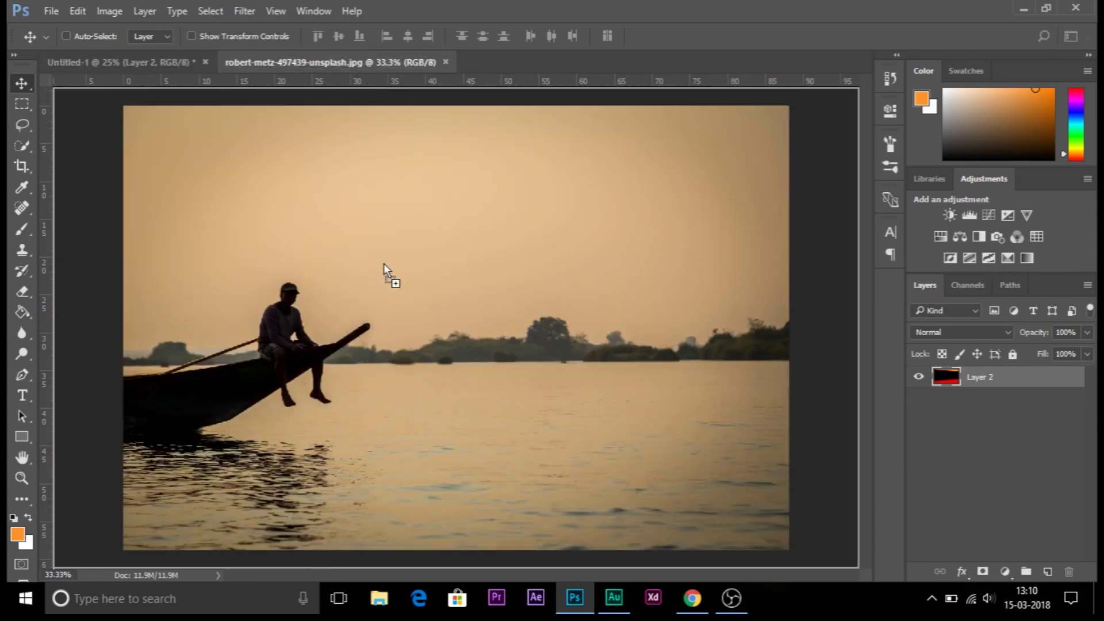
{"action": "left_click_drag", "start_coordinate": [406, 360], "coordinate": [446, 382]}
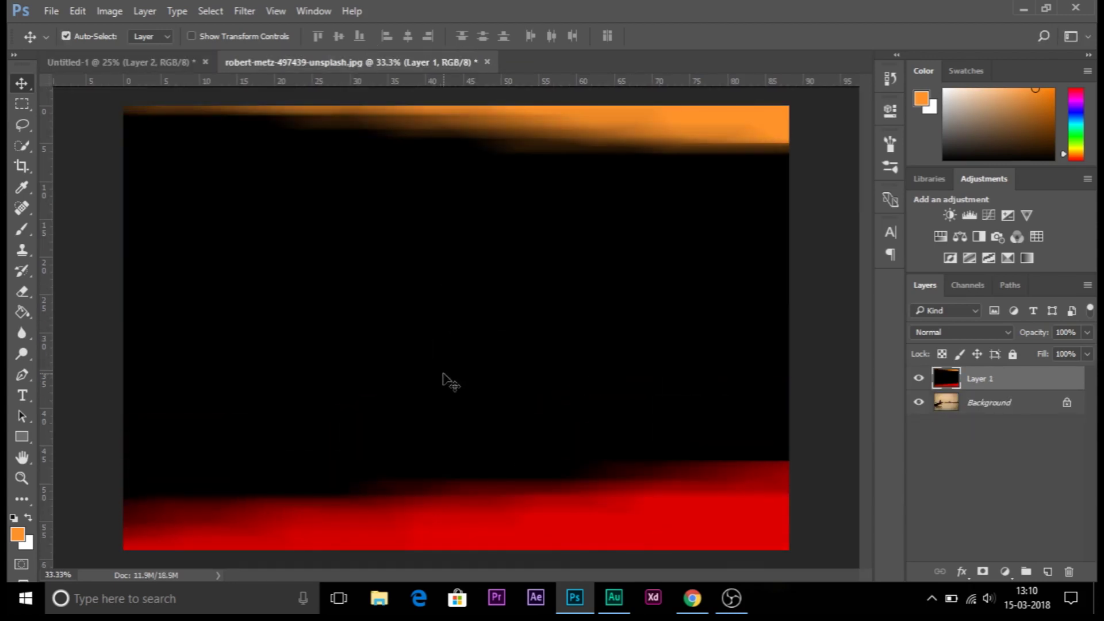
Scale the copied color-band layer to about 72% width and 93% height so it covers the boat photo.
{"action": "key", "text": "ctrl+t"}
{"action": "scroll", "coordinate": [469, 368], "scroll_direction": "down", "scroll_amount": 2}
{"action": "scroll", "coordinate": [226, 284], "scroll_direction": "down", "scroll_amount": 2}
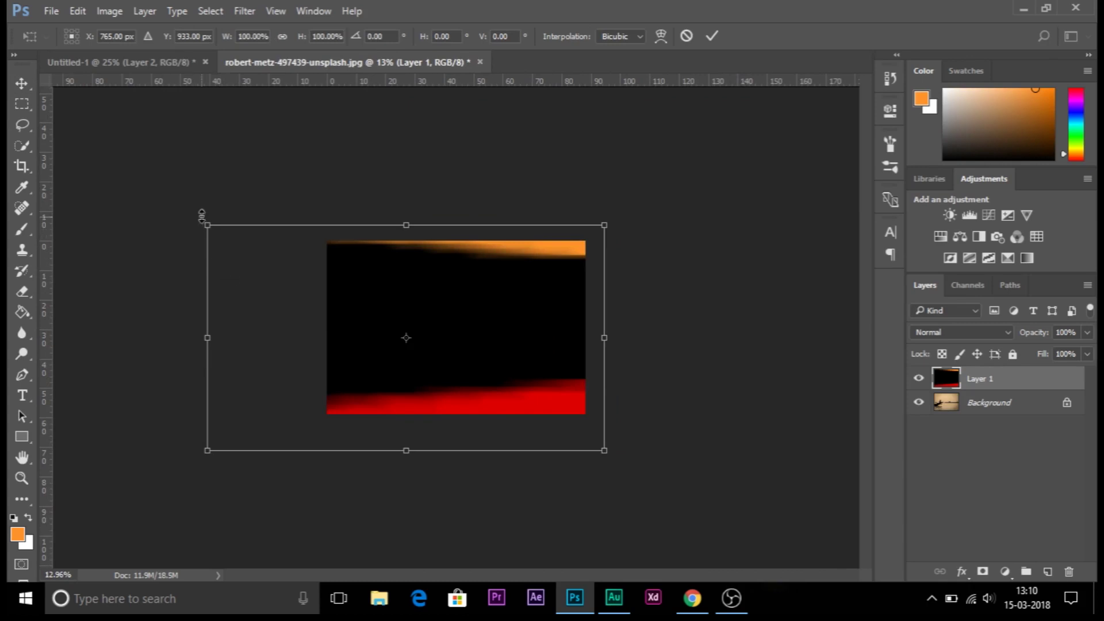
{"action": "left_click_drag", "start_coordinate": [204, 223], "coordinate": [355, 251]}
{"action": "mouse_move", "coordinate": [419, 328]}
{"action": "left_mouse_down"}
{"action": "mouse_move", "coordinate": [419, 337]}
{"action": "mouse_move", "coordinate": [408, 326]}
{"action": "left_mouse_up"}
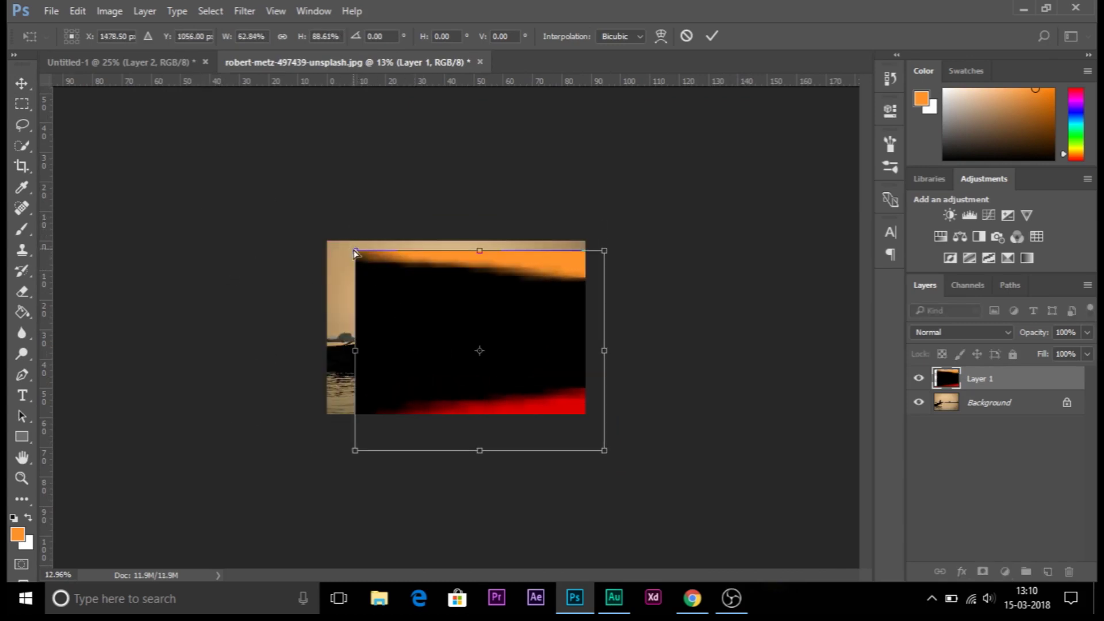
{"action": "left_click_drag", "start_coordinate": [356, 250], "coordinate": [318, 240]}
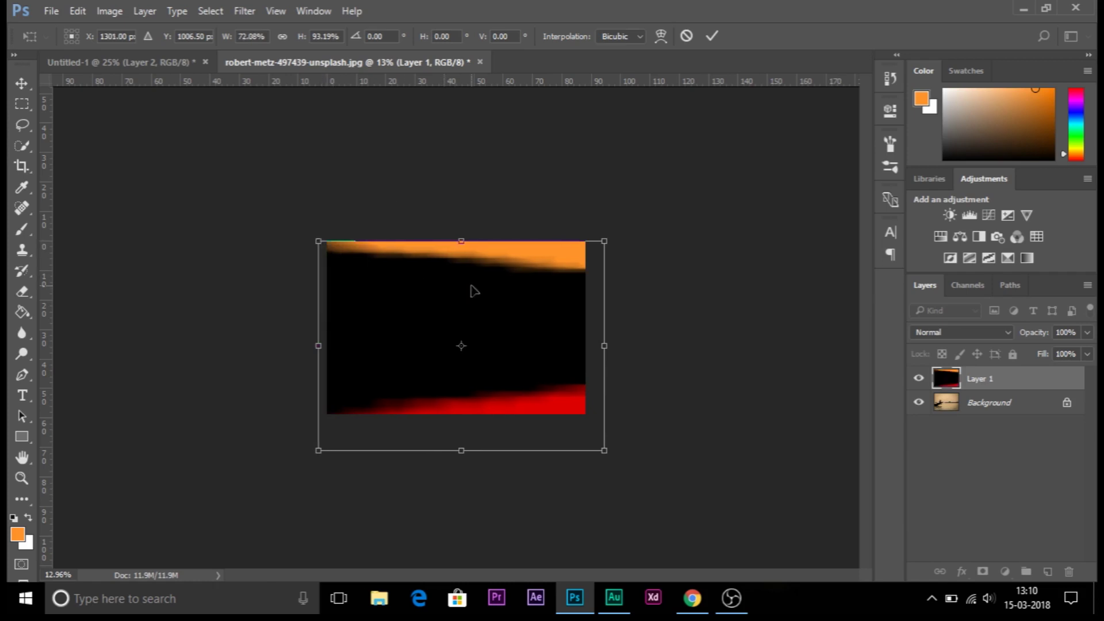
{"action": "key", "text": "Return"}
Set the blend mode of the color-band layer above the boat photo to Screen.
{"action": "scroll", "coordinate": [491, 313], "scroll_direction": "up", "scroll_amount": 4}
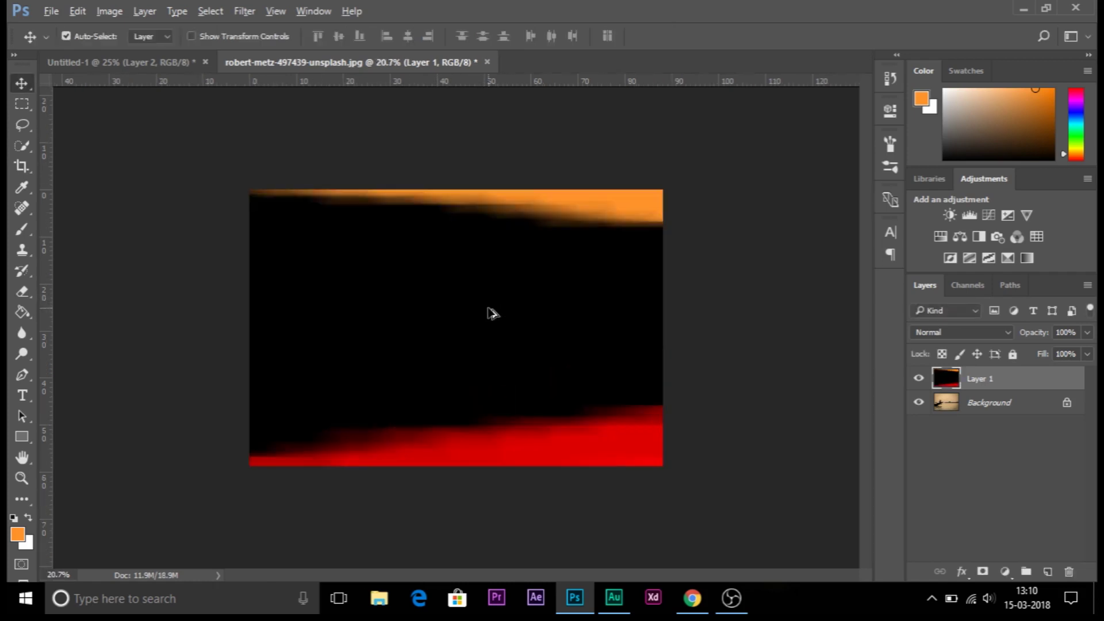
{"action": "scroll", "coordinate": [490, 313], "scroll_direction": "up", "scroll_amount": 1}
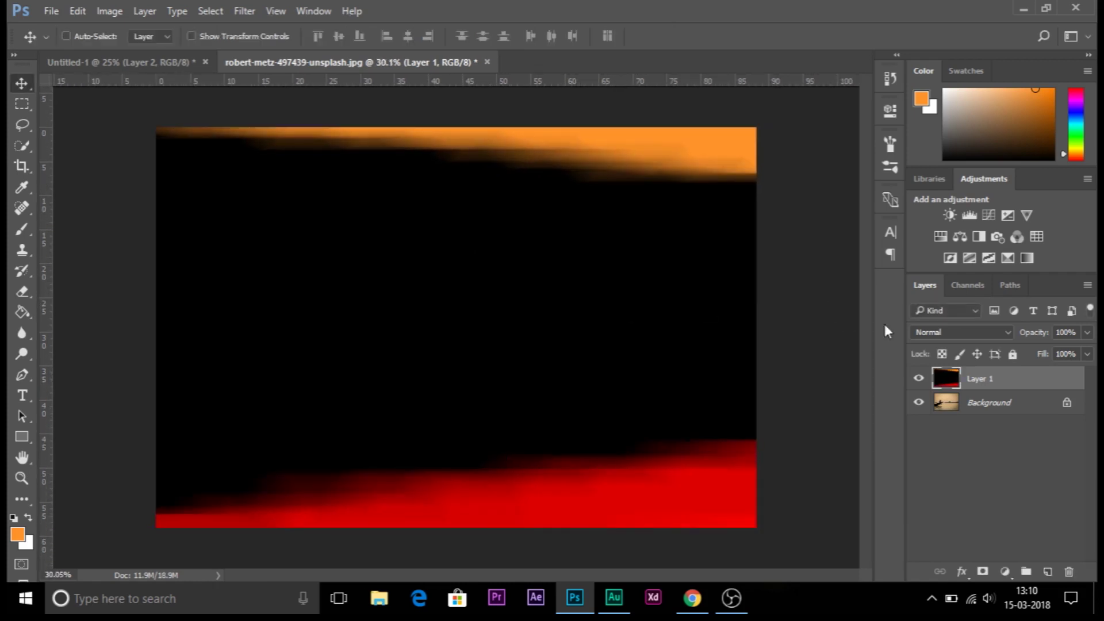
{"action": "left_click", "coordinate": [920, 327]}
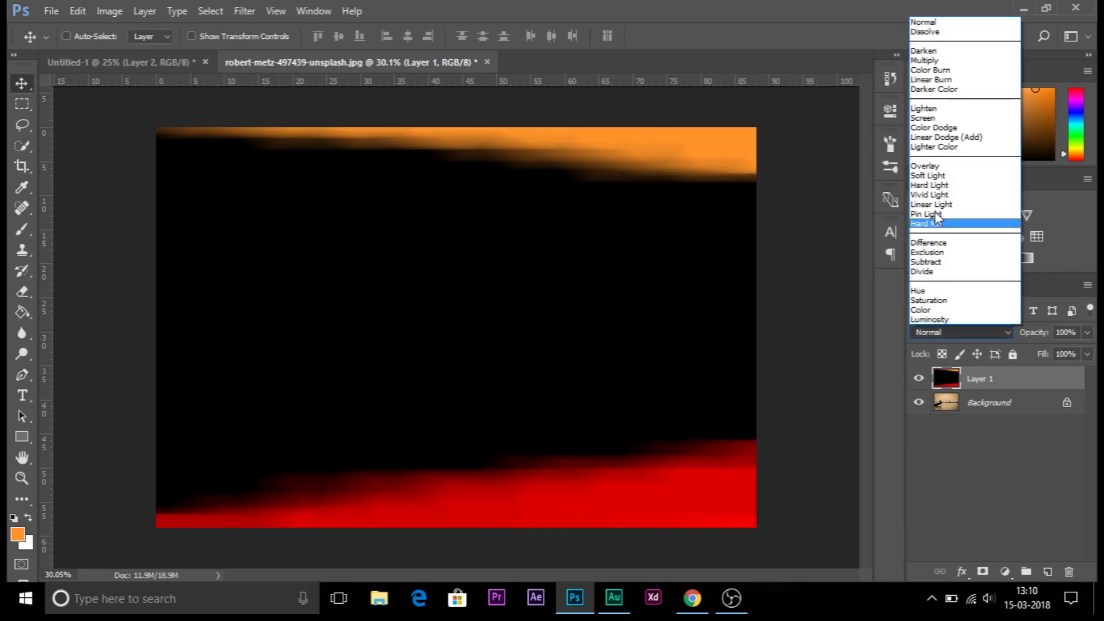
{"action": "left_click", "coordinate": [930, 119]}
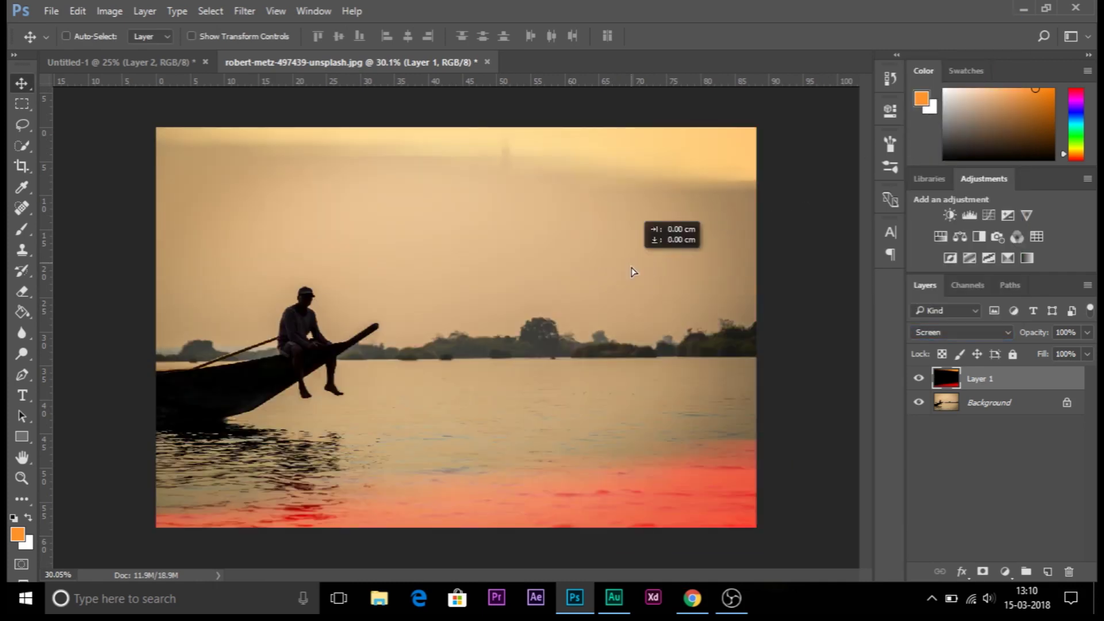
Reposition the color-band layer vertically, with the orange band along the sky's upper edge and the red band over the lower water.
{"action": "left_click_drag", "start_coordinate": [630, 267], "coordinate": [641, 240]}
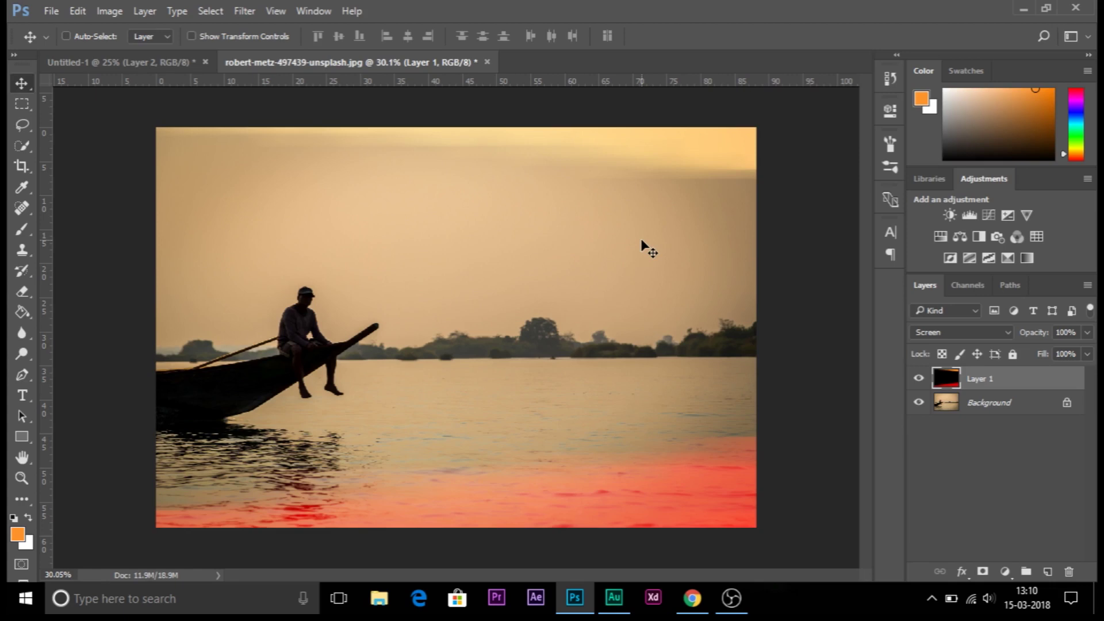
{"action": "left_click_drag", "start_coordinate": [732, 490], "coordinate": [724, 451]}
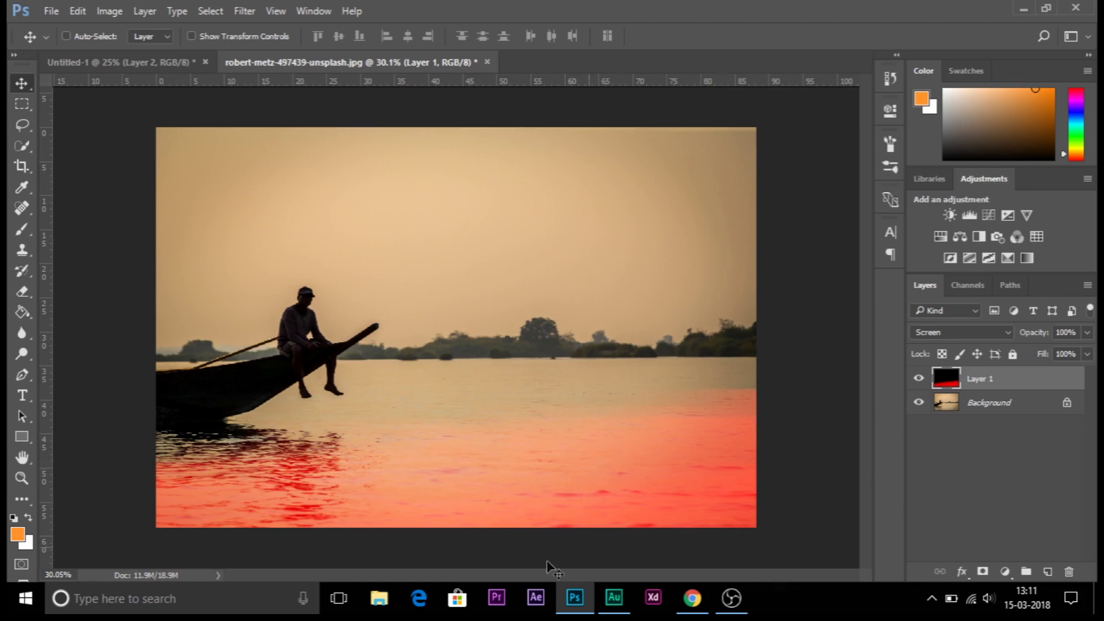
{"action": "left_click_drag", "start_coordinate": [476, 474], "coordinate": [486, 527]}
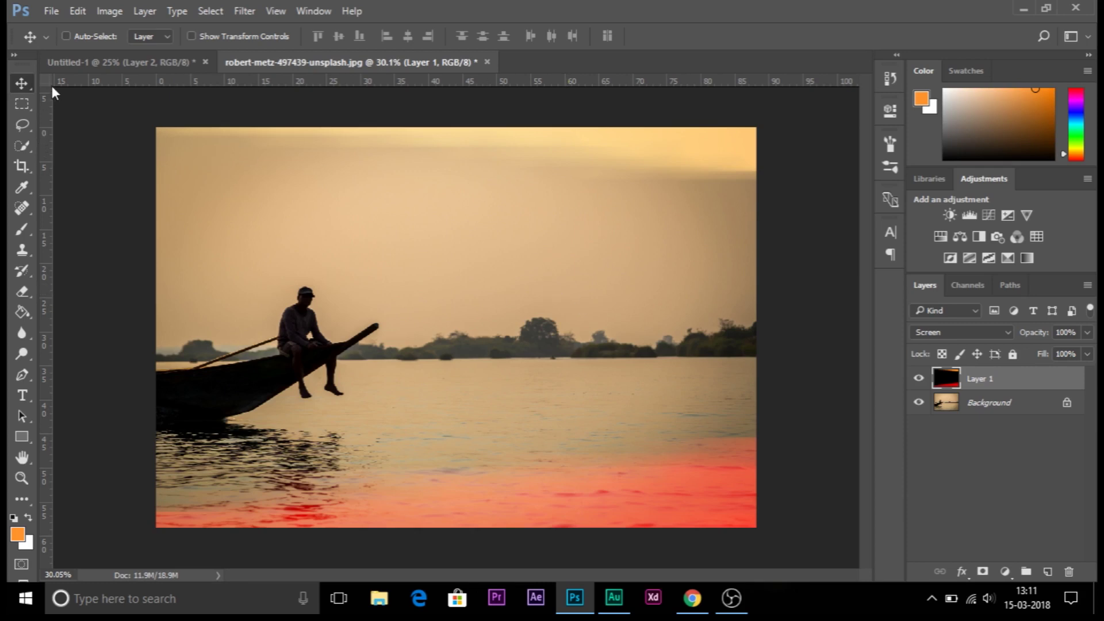
{"action": "left_click", "coordinate": [99, 58]}
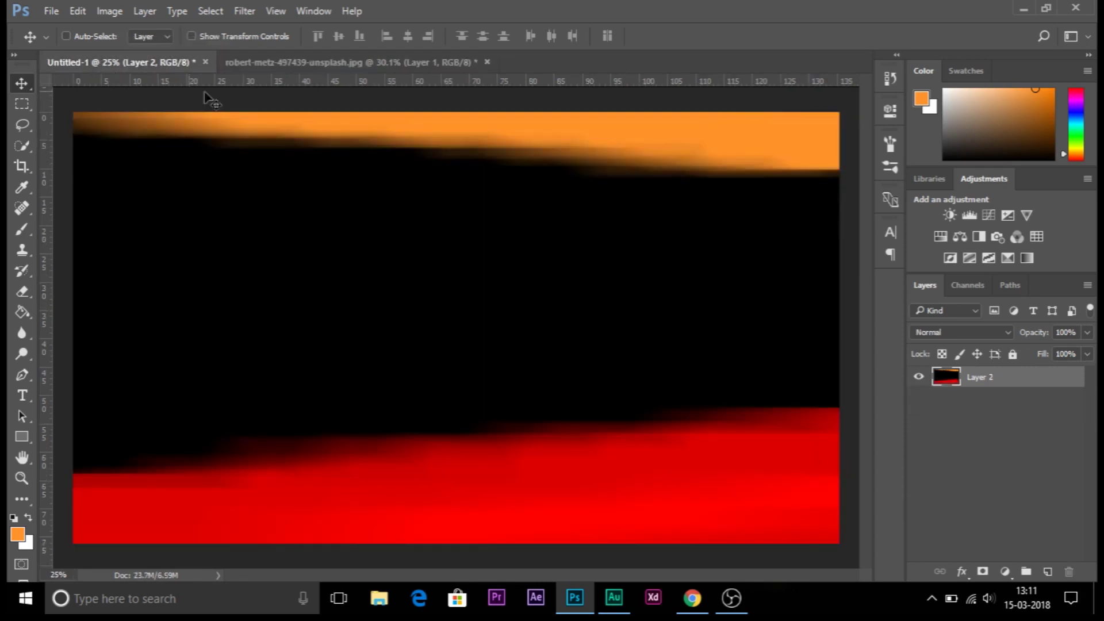
{"action": "left_click", "coordinate": [294, 57]}
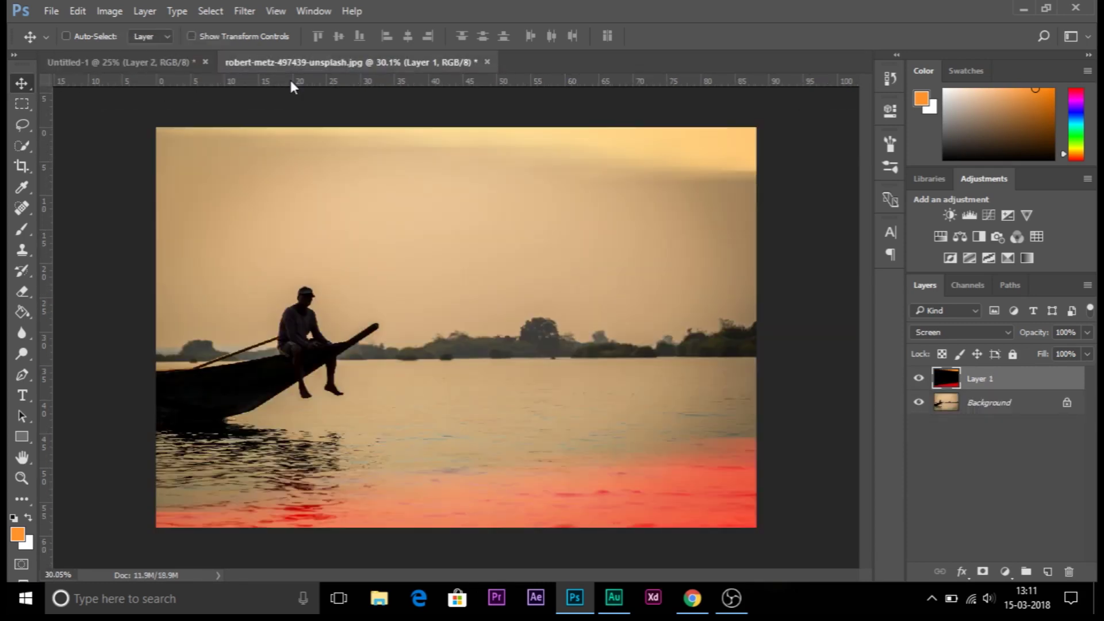